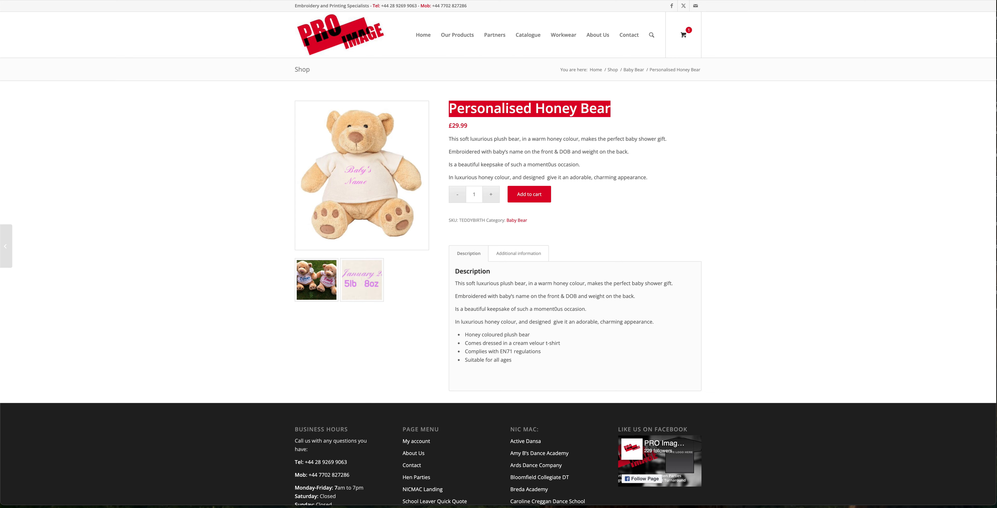
Step: Open the Extra Product Options global forms, create a new global form titled Teddy Bear and publish it
click(236, 0)
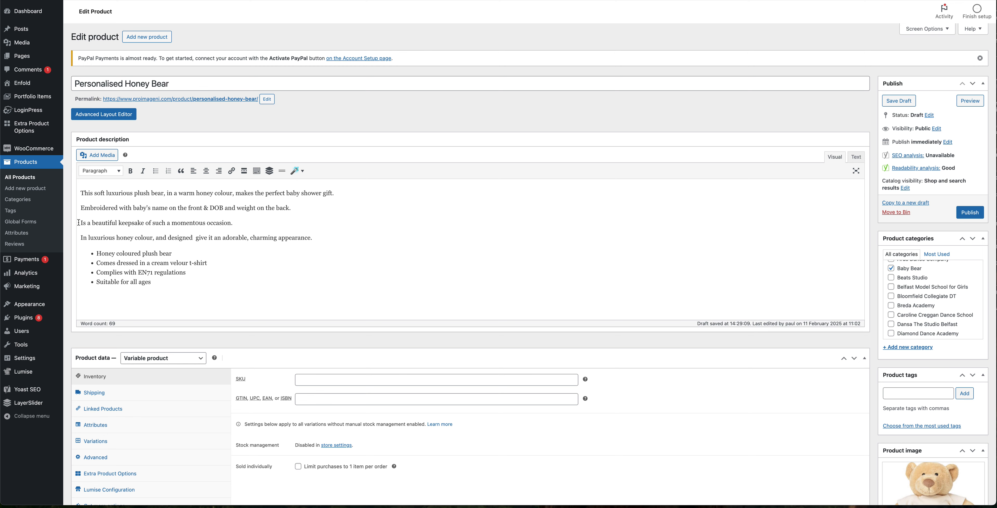
mouse_move(29, 137)
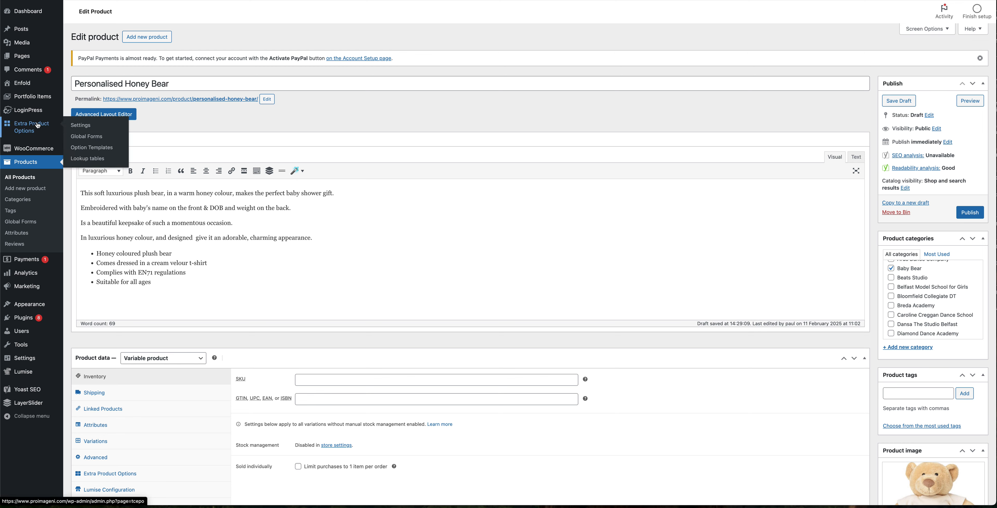
click(87, 137)
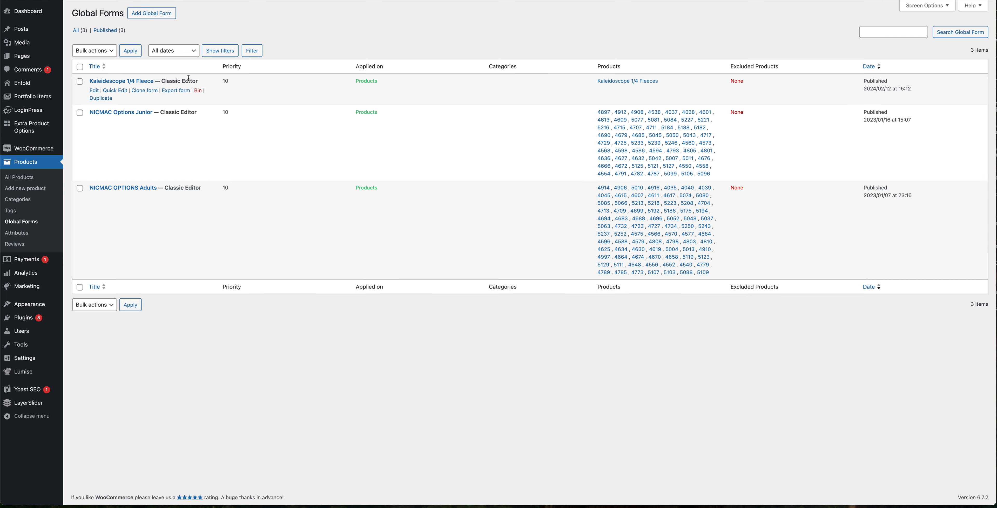
click(143, 18)
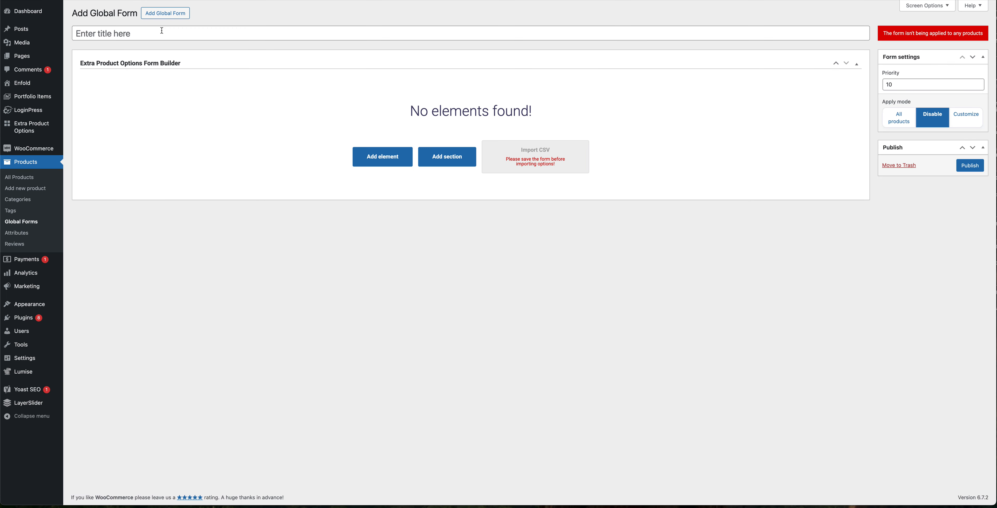
text(Teddy Bear)
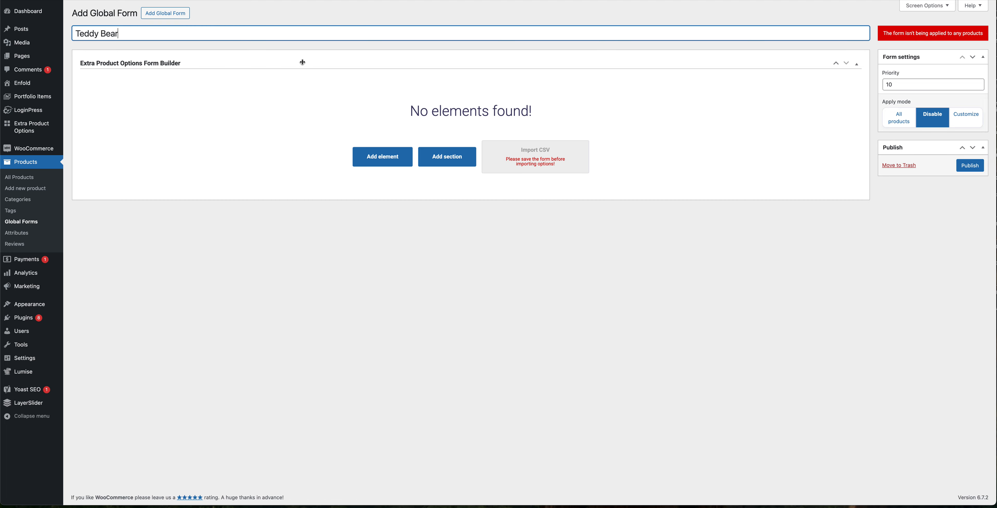
click(965, 169)
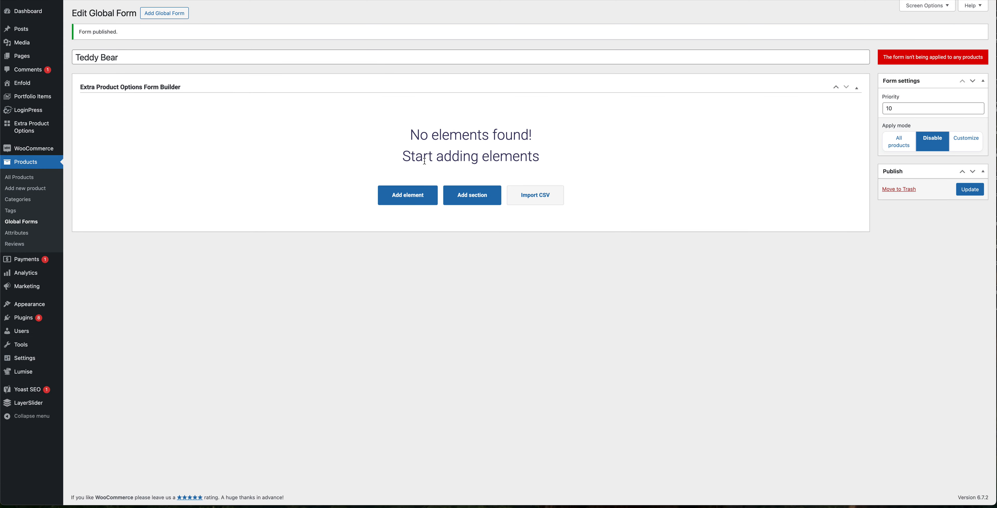
Step: Add a Text Field element to the form and rename it Baby Name
click(408, 195)
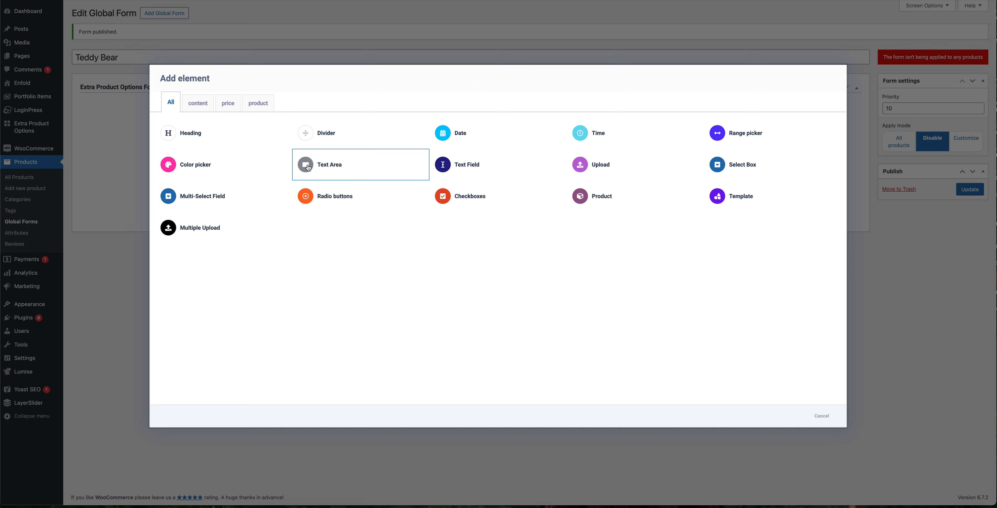
click(468, 166)
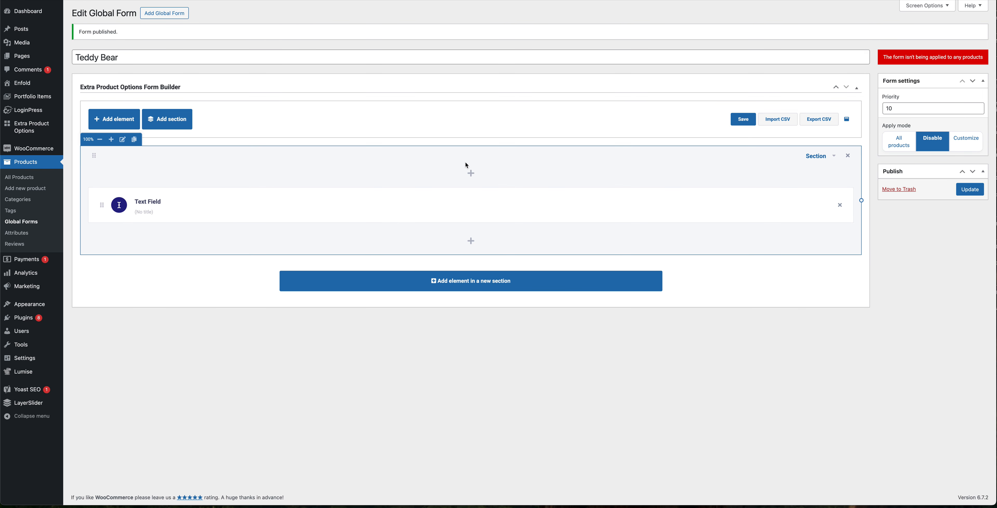
click(150, 202)
key(ctrl+a)
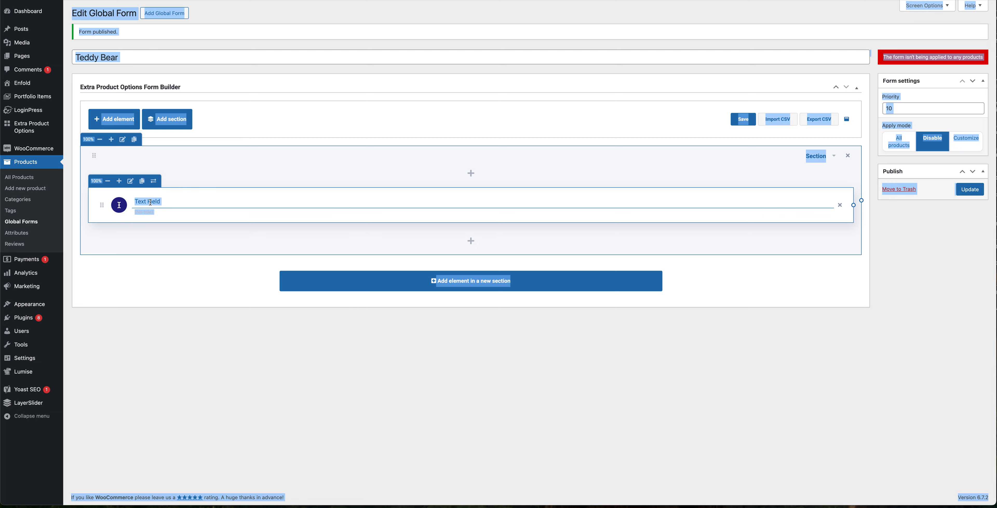
click(150, 202)
key(ctrl+a)
text(Bab)
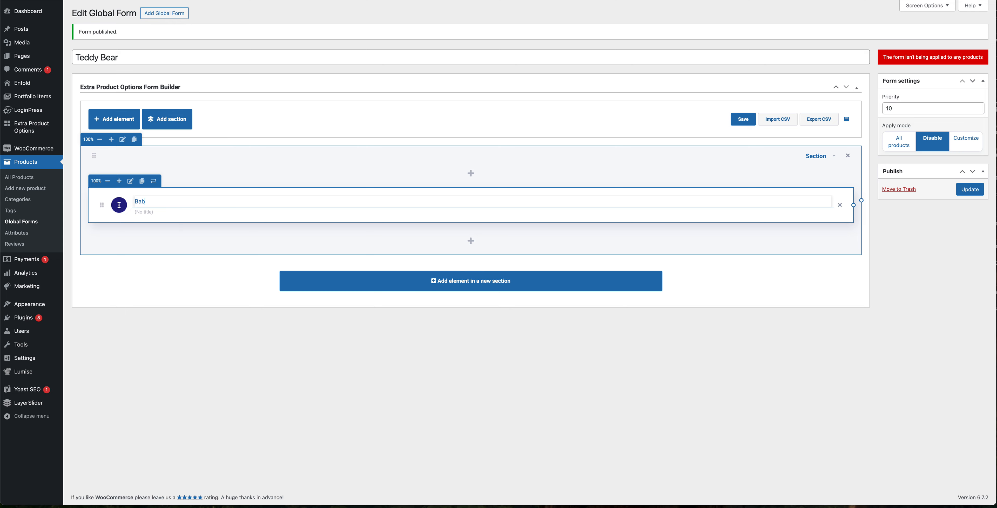
text(y Name)
Step: Open the Baby Name field's settings and make the field required
click(130, 181)
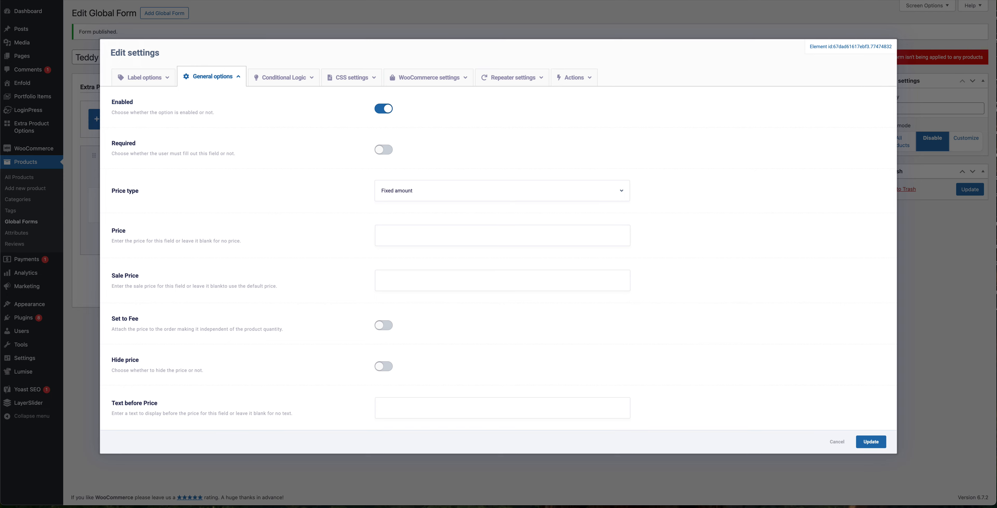
click(384, 154)
scroll(402, 237, down, 5)
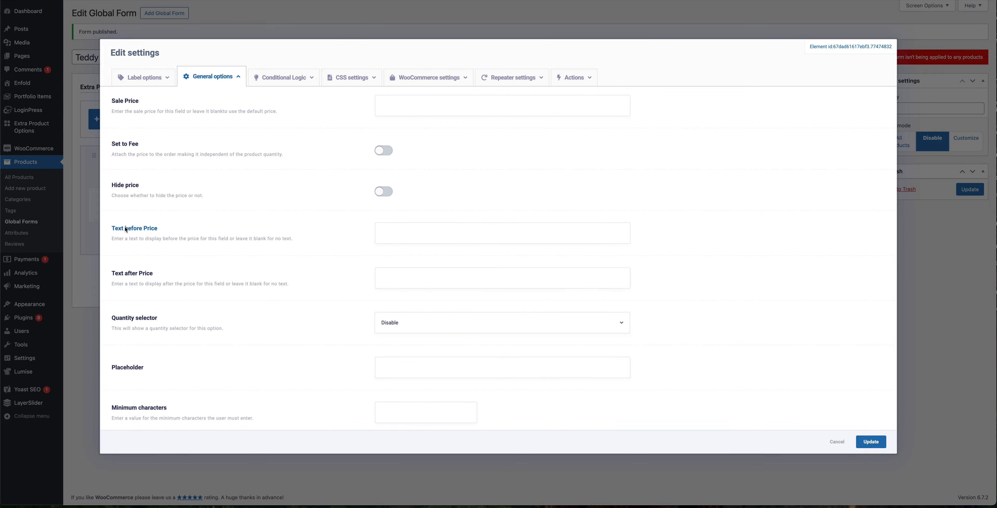
click(391, 237)
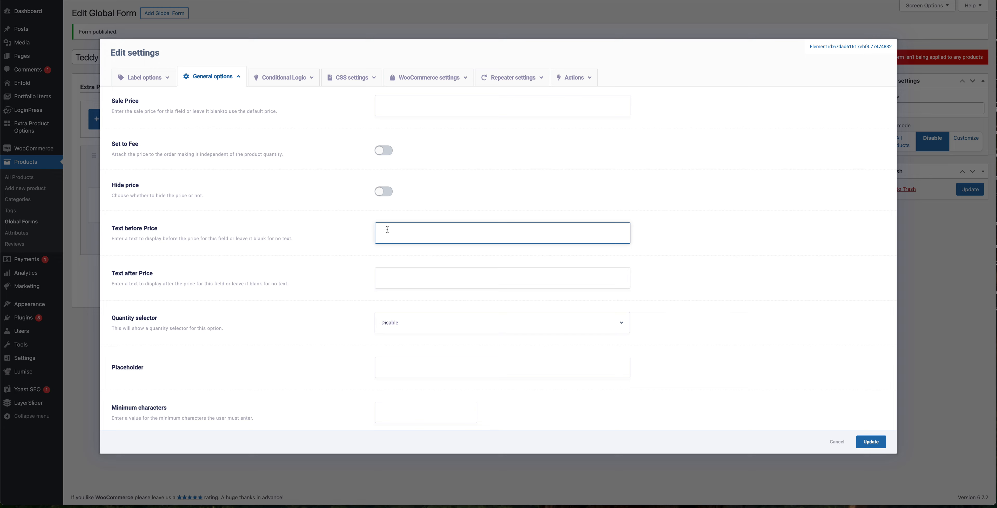
drag(117, 239, 214, 224)
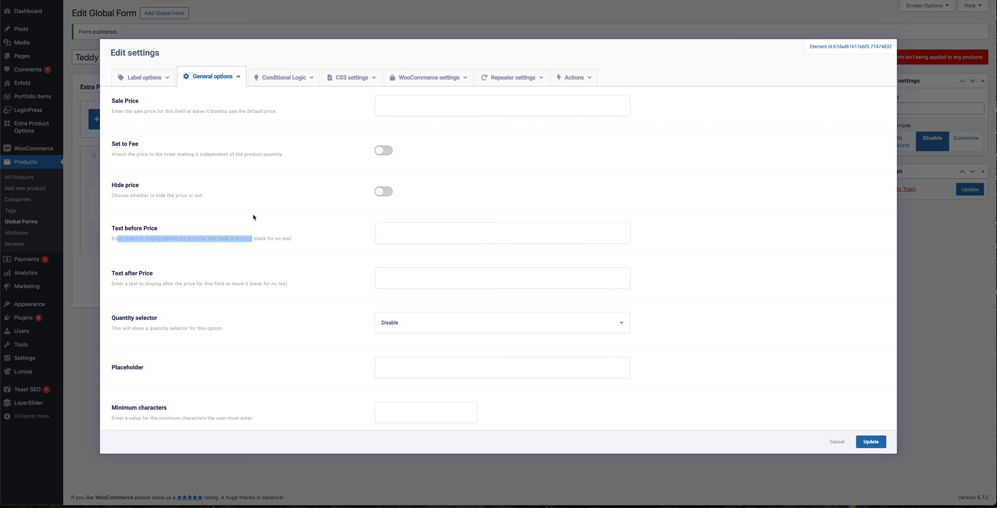
click(263, 237)
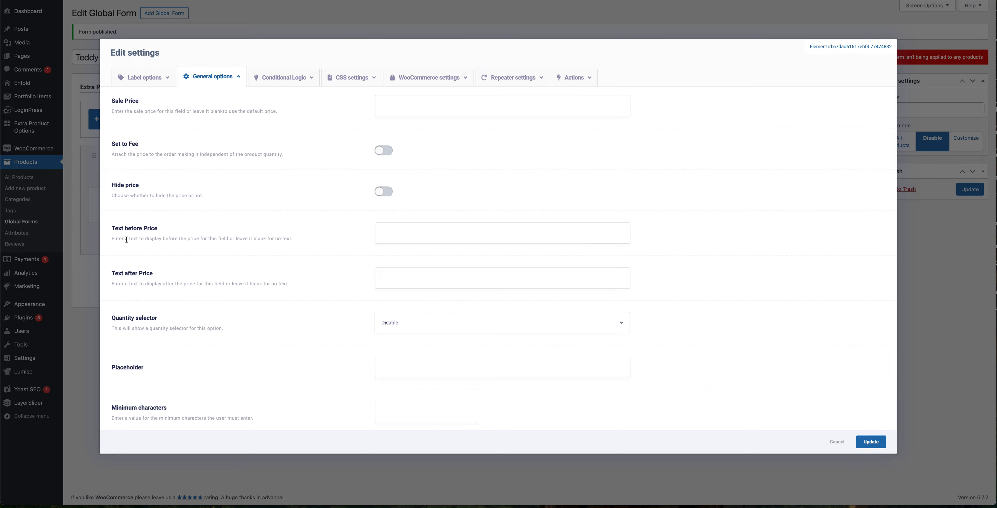
drag(117, 239, 181, 238)
Step: Set the field's placeholder to "Please enter your bundle of joy's name?"
scroll(200, 253, down, 2)
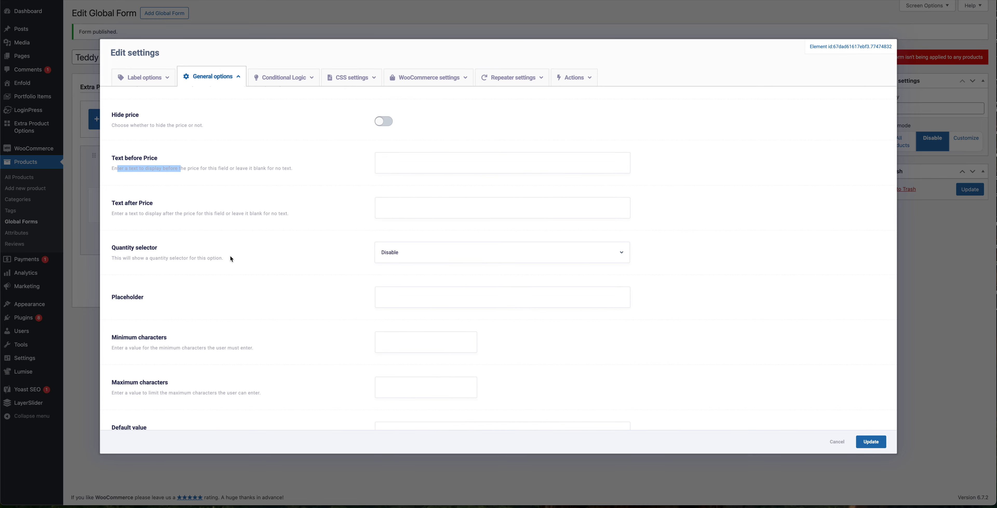
scroll(264, 296, down, 2)
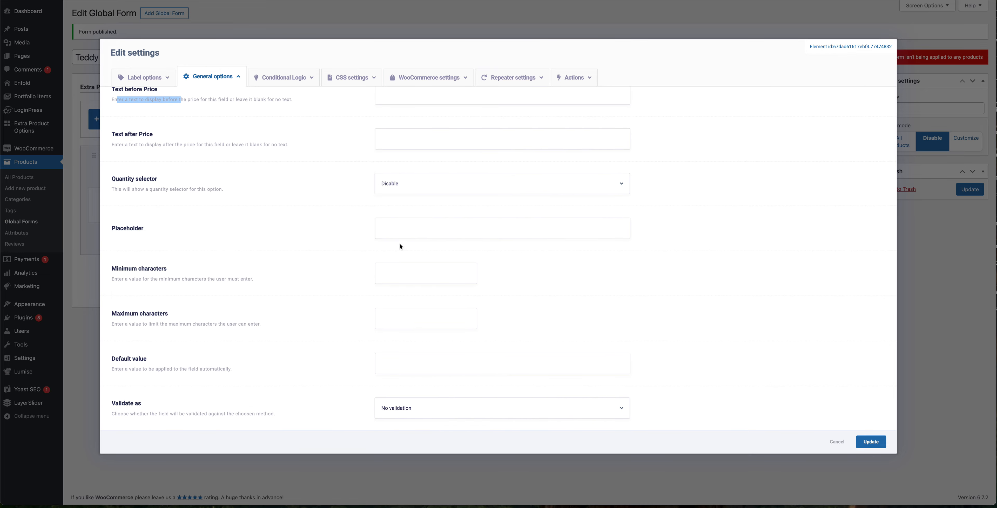
click(402, 231)
text(P)
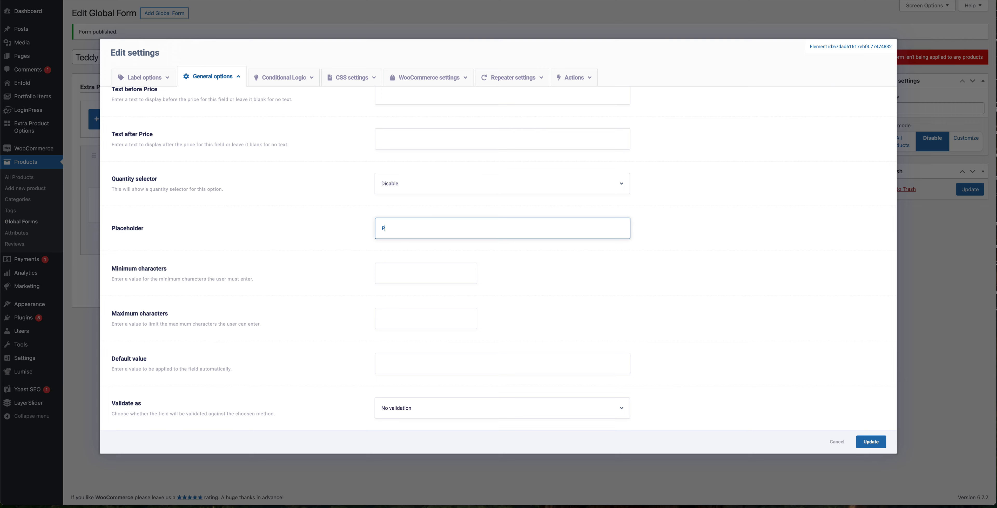
text(lease enter your bab)
key(BackSpace)
text(undle of joy's name?)
Step: Set minimum characters to 4 and maximum characters to 20, then save the field settings
click(403, 272)
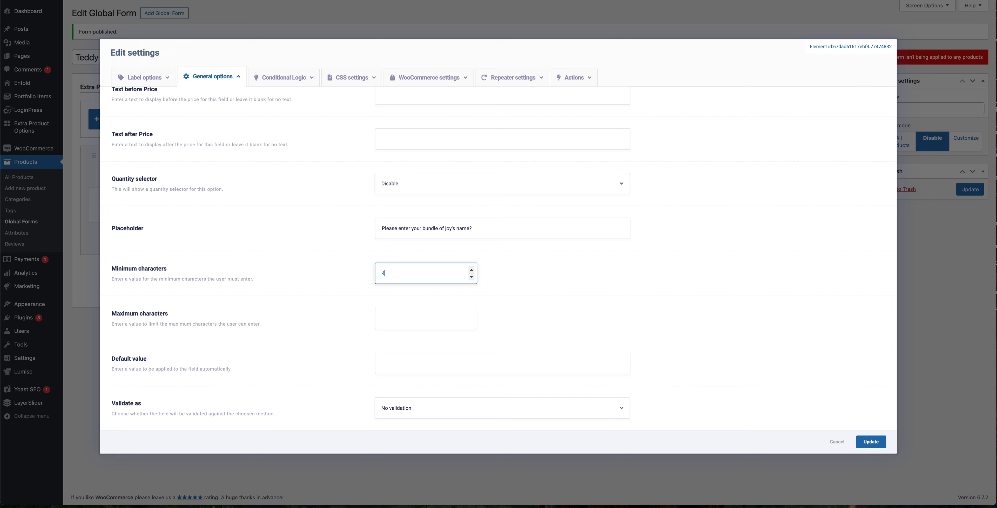
click(408, 320)
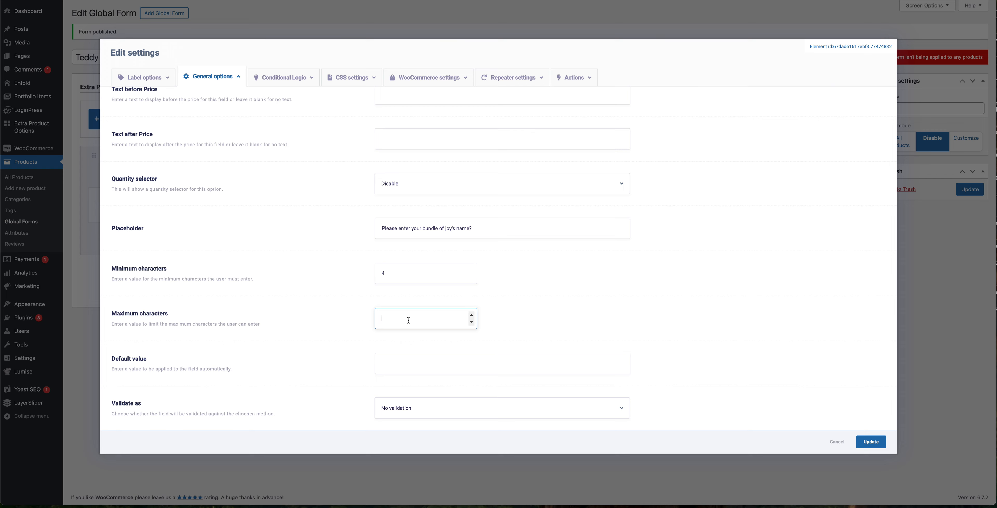
text(20)
click(152, 82)
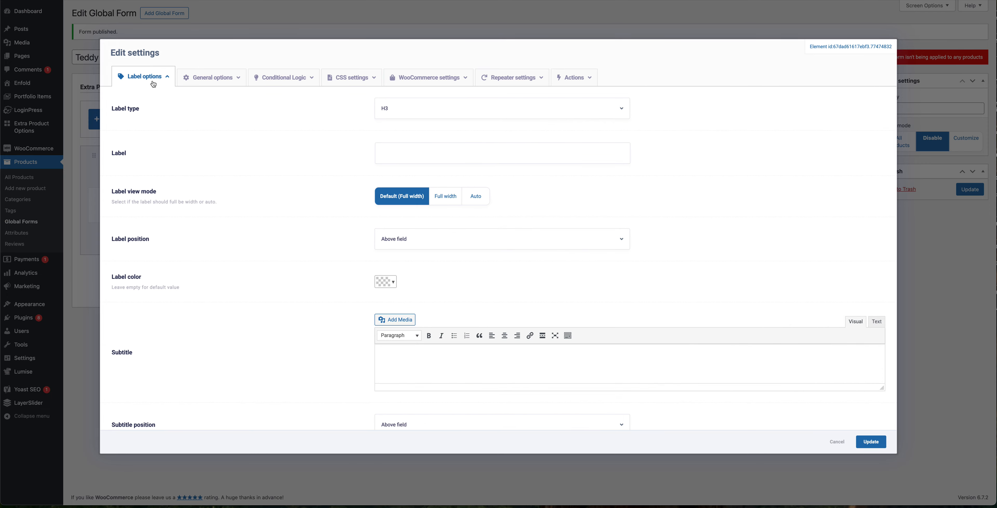
scroll(405, 222, down, 3)
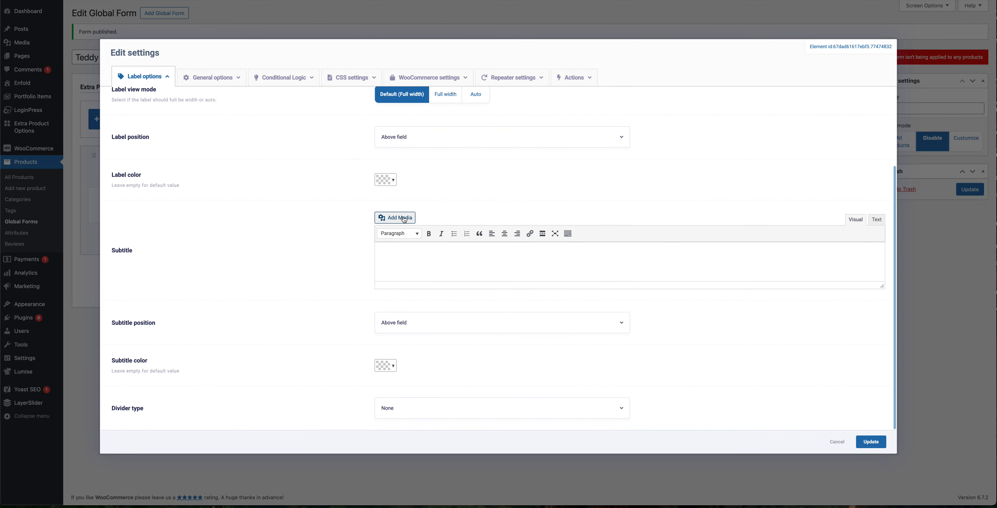
scroll(349, 271, up, 3)
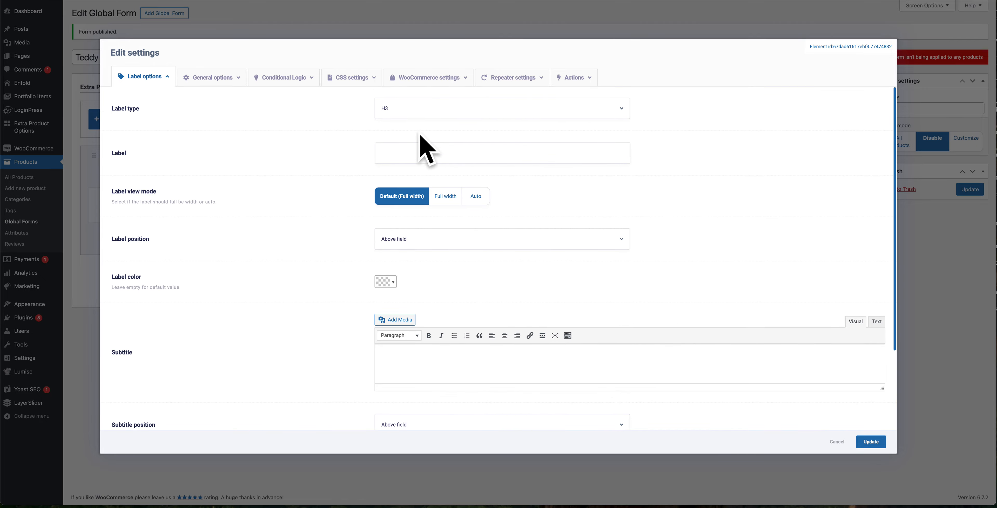
click(881, 446)
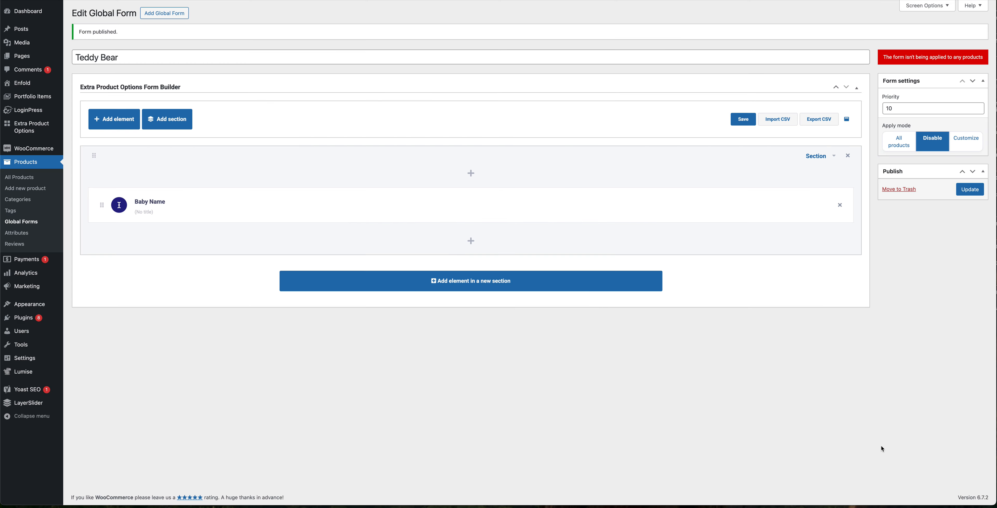
Step: Add a Date element below Baby Name and label it "Please enter your baby's Date of Birth"
click(468, 241)
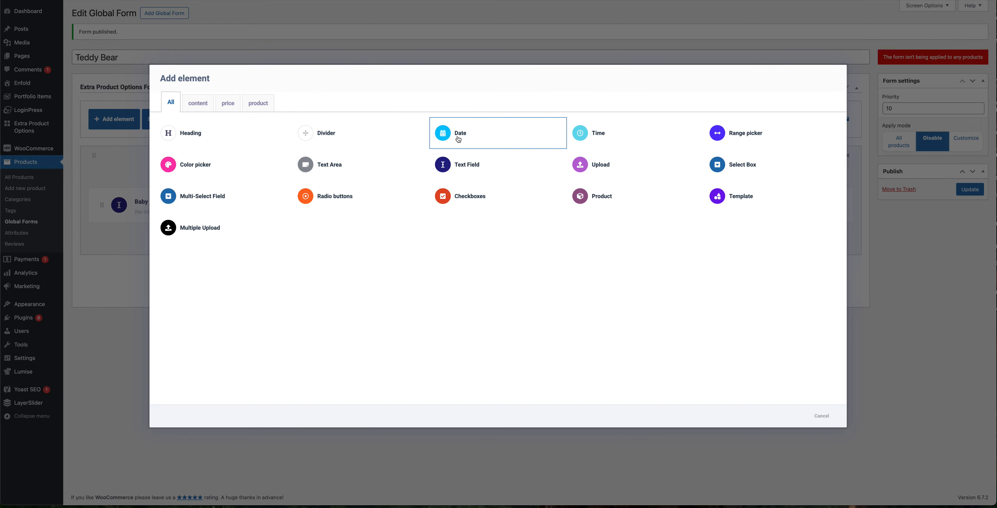
click(458, 138)
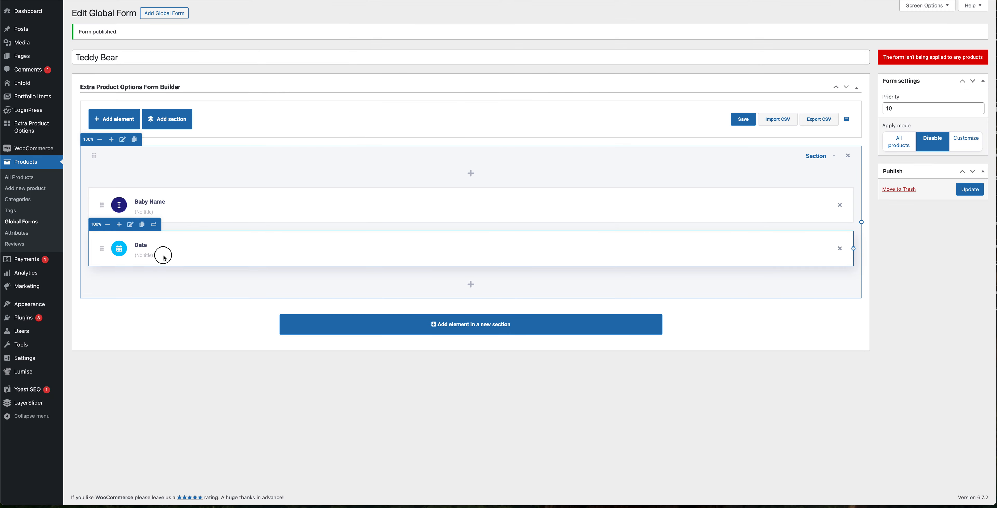
click(131, 224)
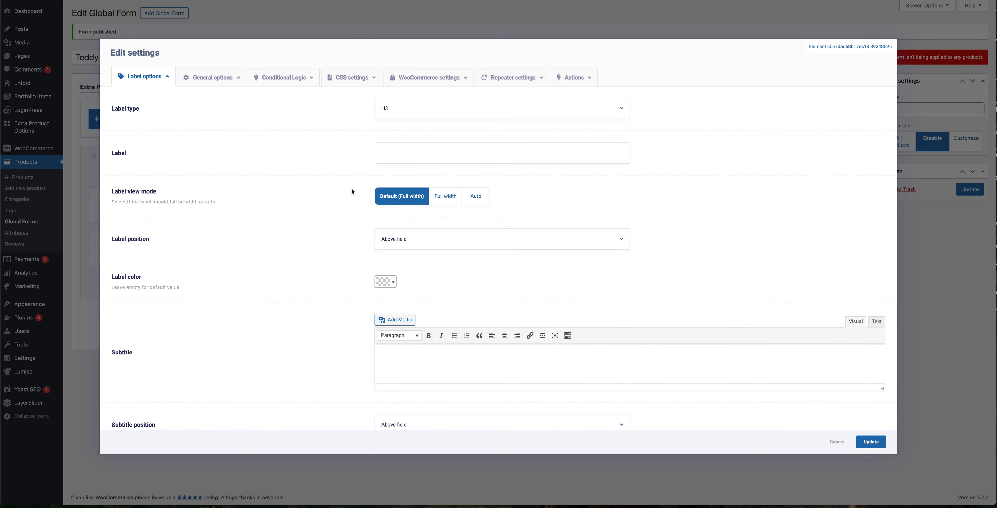
click(388, 155)
text(P)
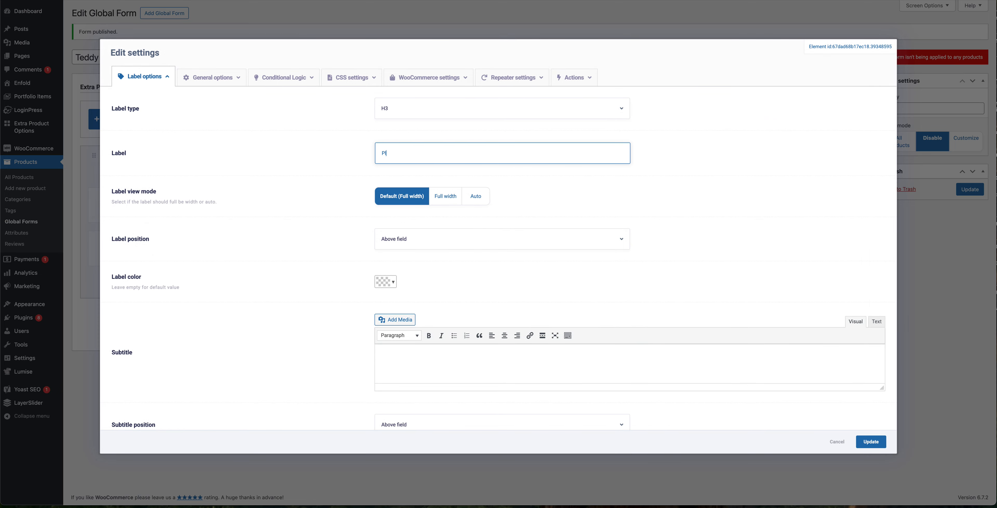
text(lease enter your baby's Date of Birth?)
Step: Make the date field required and set its start year to 2025
click(211, 77)
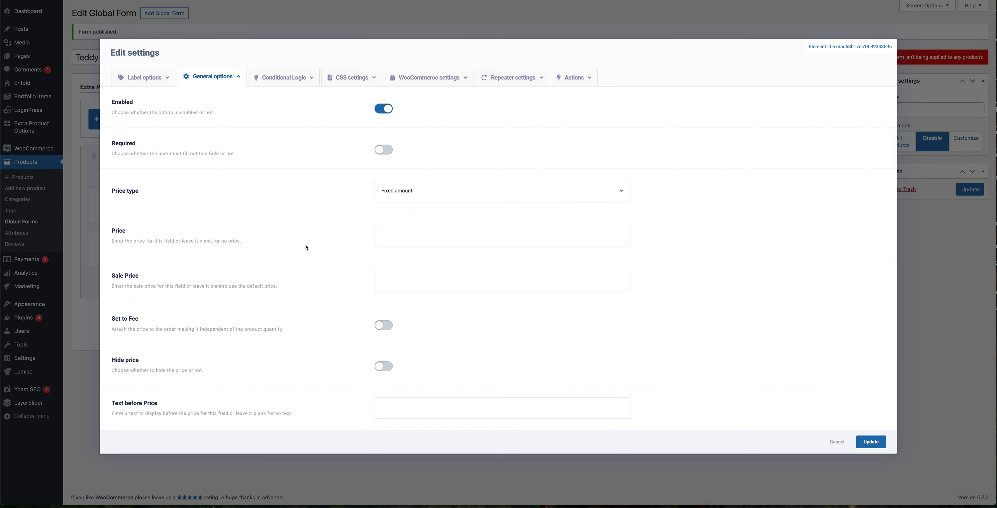
click(385, 151)
scroll(328, 293, down, 10)
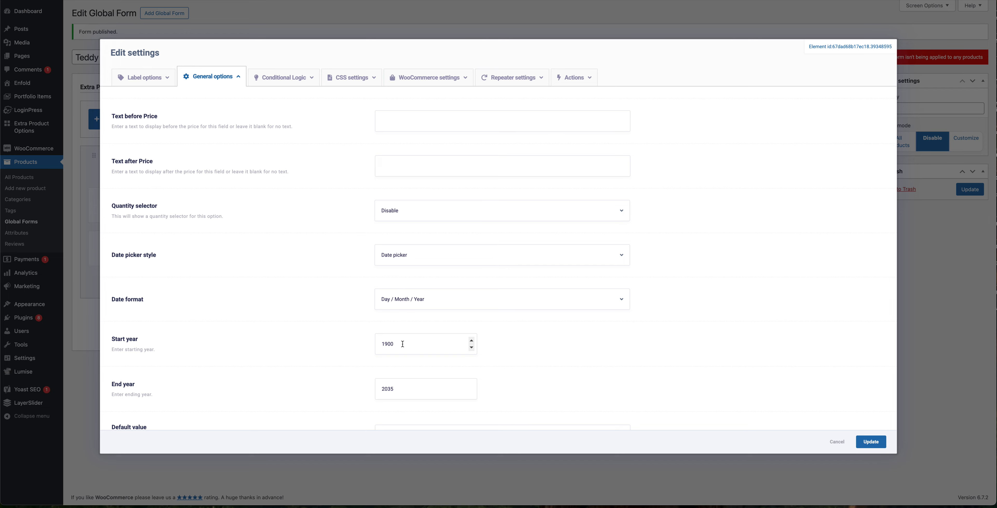
drag(402, 344, 357, 340)
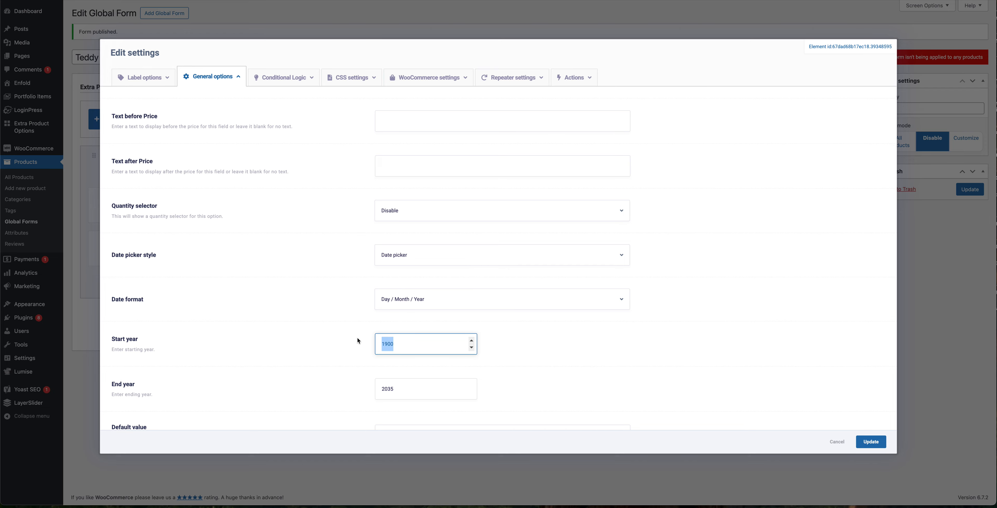
text(2025)
Step: Examine the remaining date picker options such as selectable dates, theme, size and position
scroll(372, 349, down, 2)
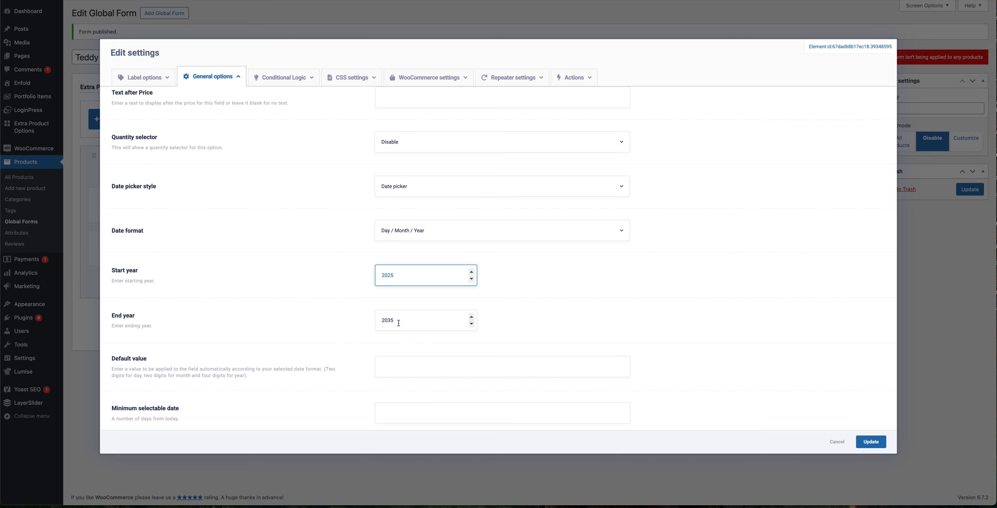
scroll(328, 323, down, 2)
scroll(328, 324, down, 5)
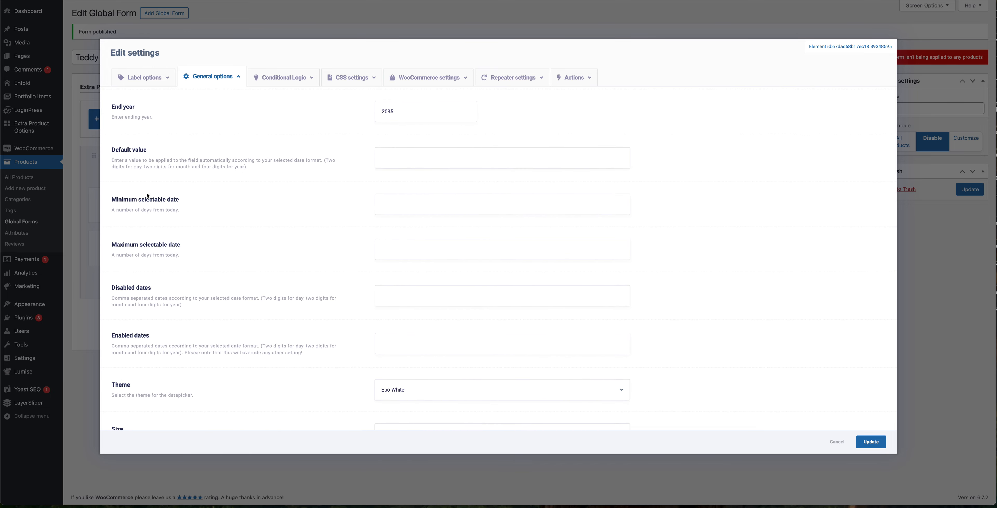
scroll(248, 284, up, 5)
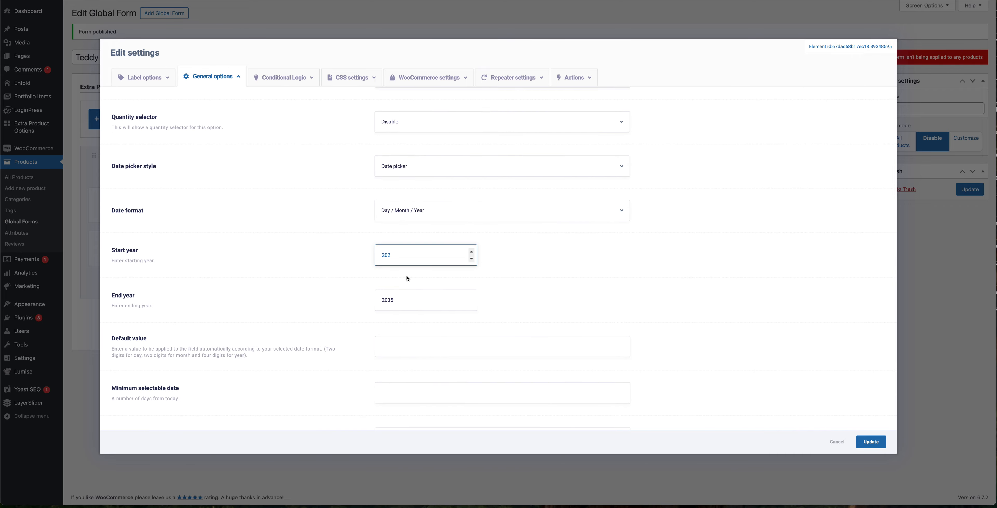
click(285, 335)
scroll(288, 301, down, 8)
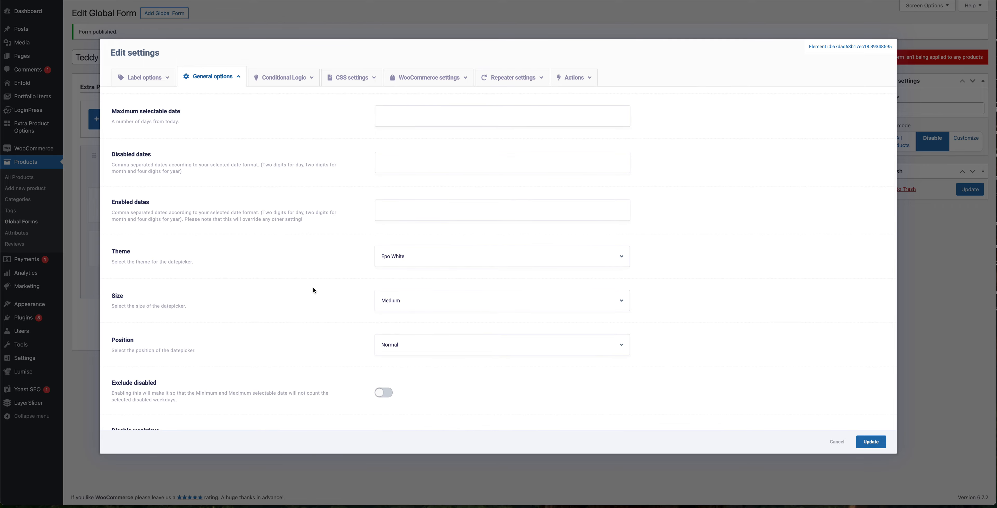
Step: Save the date field's settings, leaving the date picker size at Medium
click(443, 312)
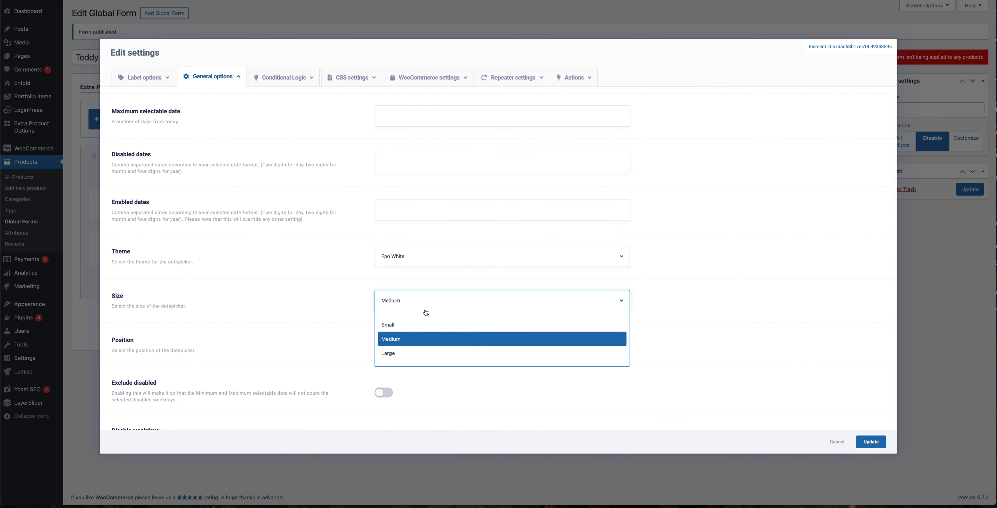
click(263, 350)
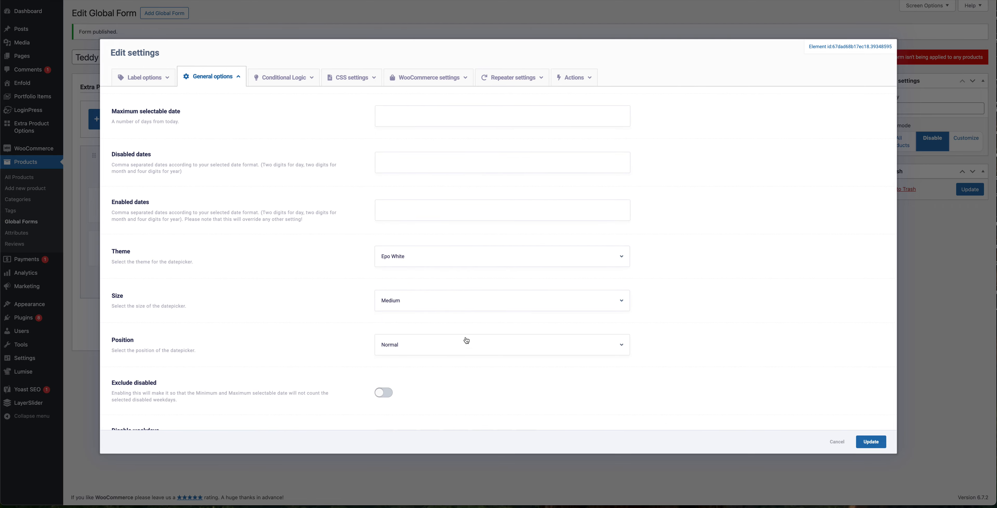
click(871, 442)
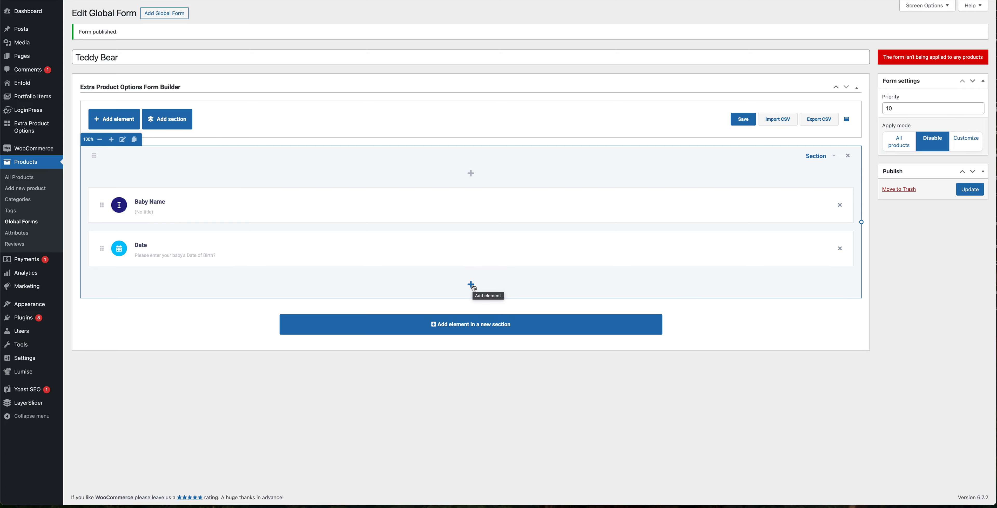
click(470, 284)
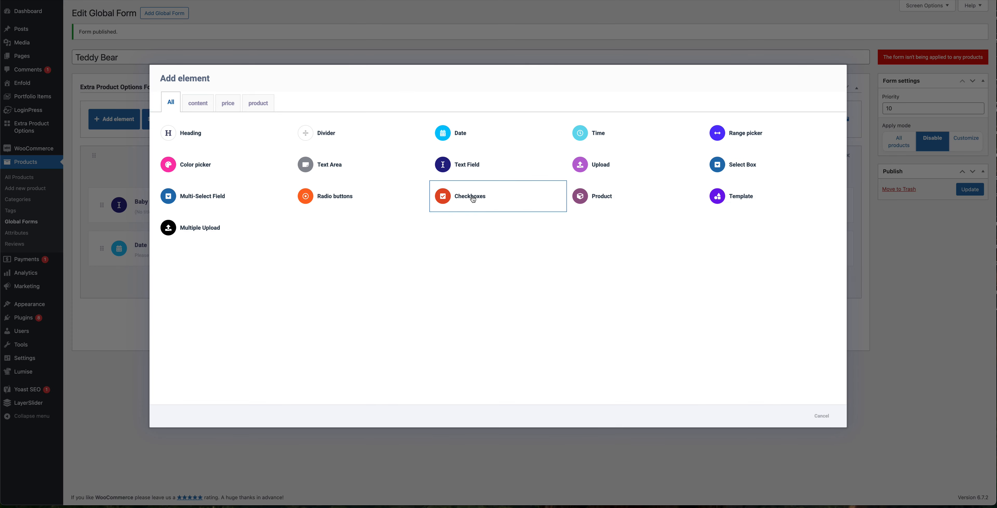
click(480, 167)
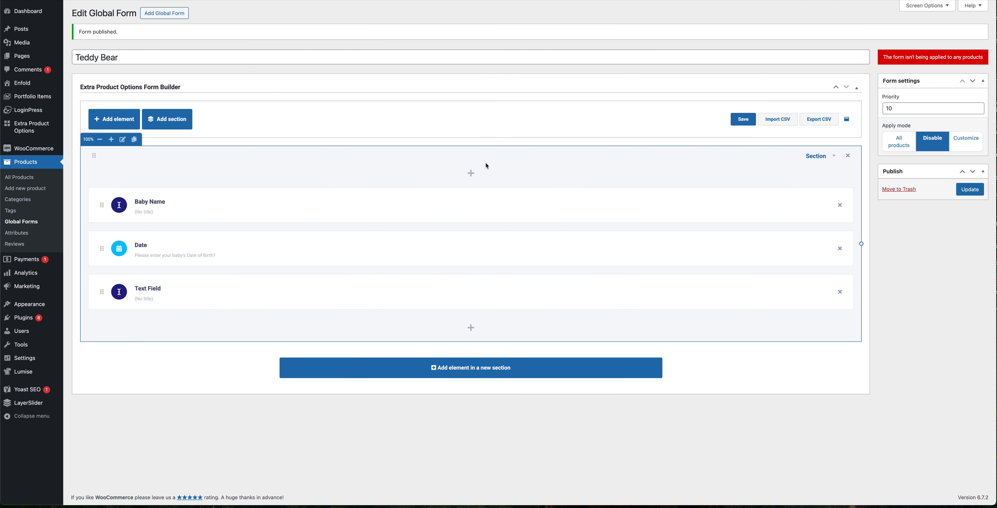
click(840, 292)
click(514, 257)
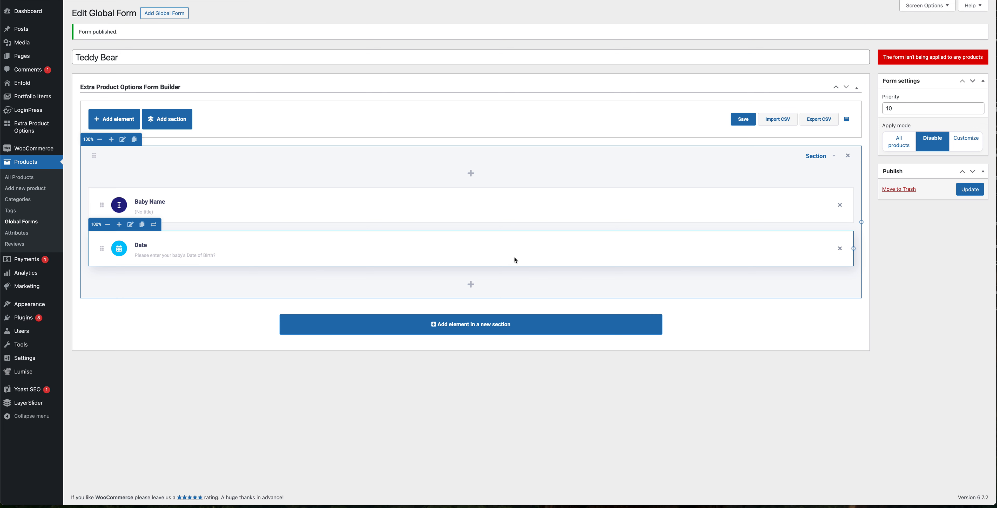
Step: Add a Text Field element below the Date field and rename it Baby Weight
click(471, 285)
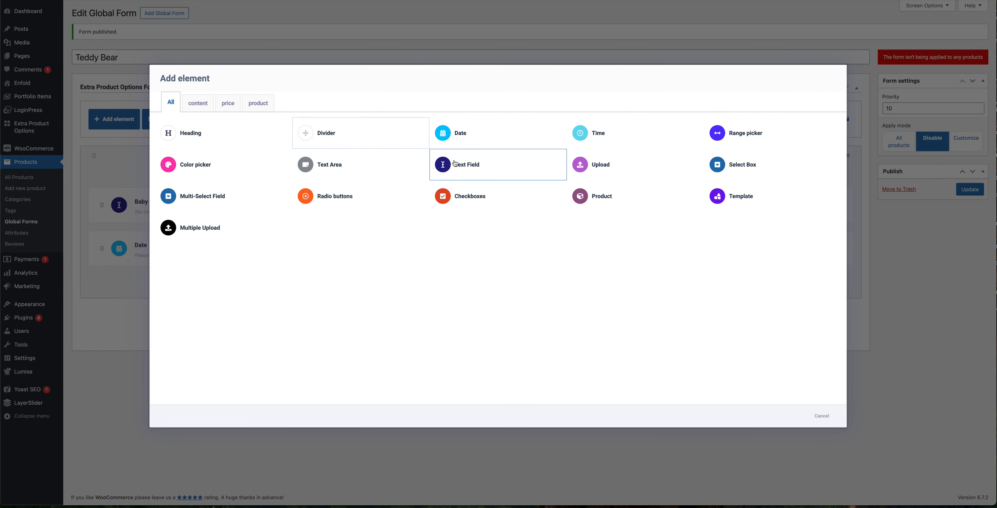
click(456, 163)
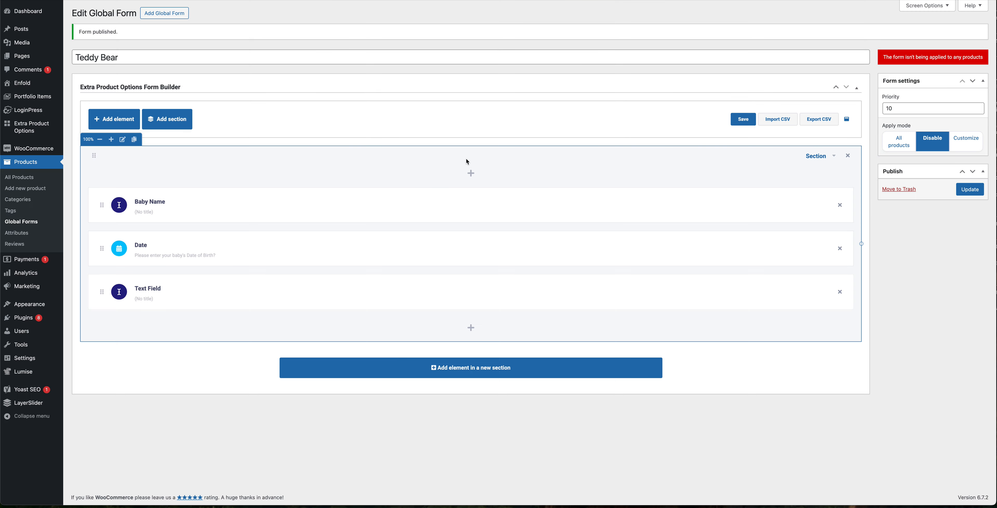
click(150, 289)
key(ctrl+a)
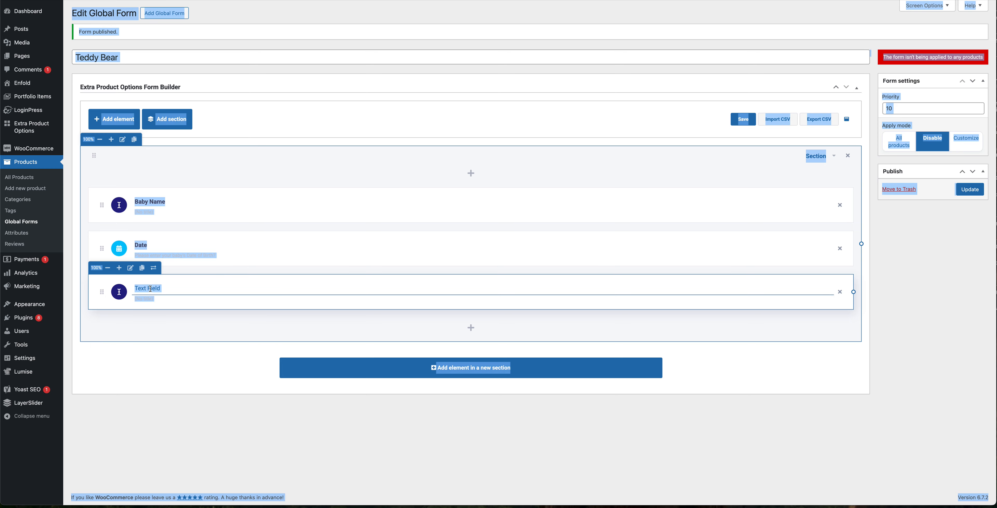
click(151, 289)
key(ctrl+a)
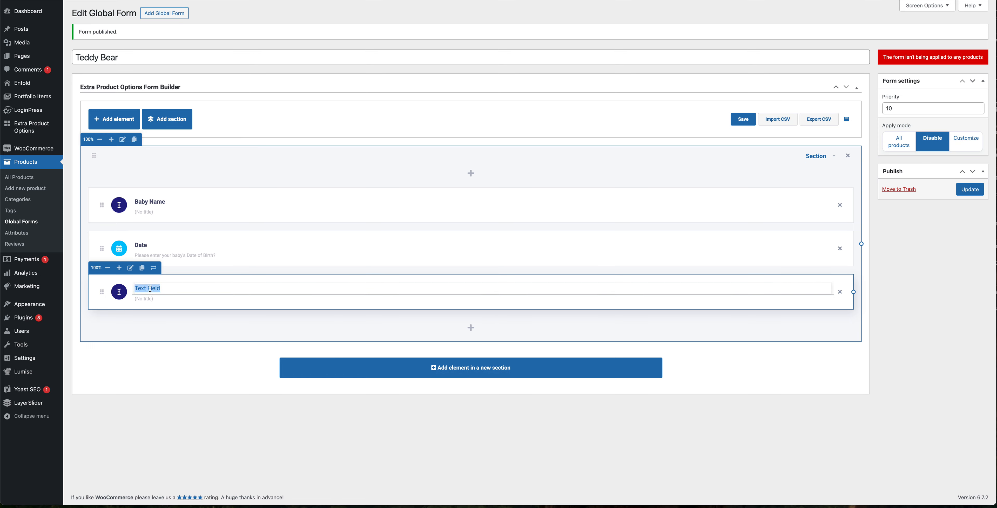
text(Baby Weight)
Step: Open the Baby Weight field settings and set its label to "Please enter the Baby's Weight"
click(131, 268)
click(153, 79)
click(390, 160)
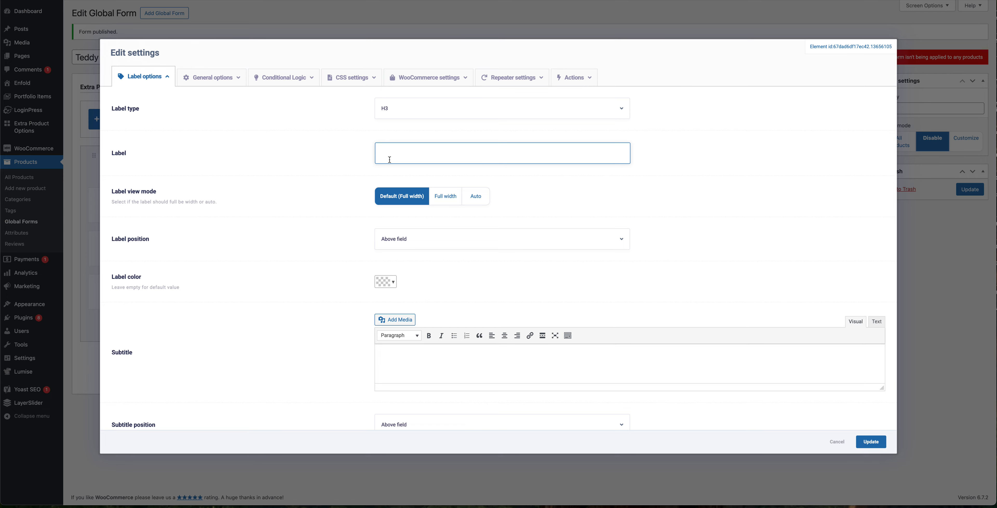
text(Please enter the Babay's Weight)
key(BackSpace)
triple_click(443, 162)
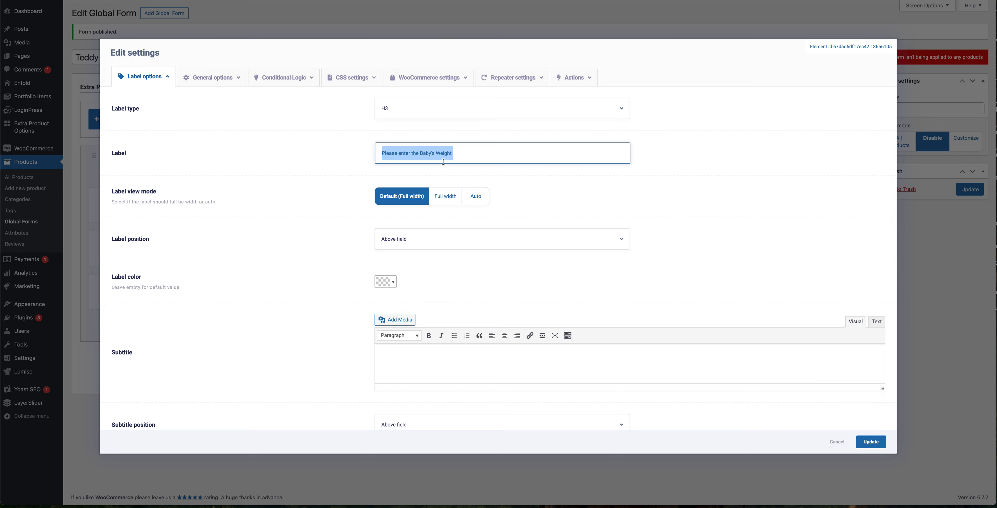
click(487, 158)
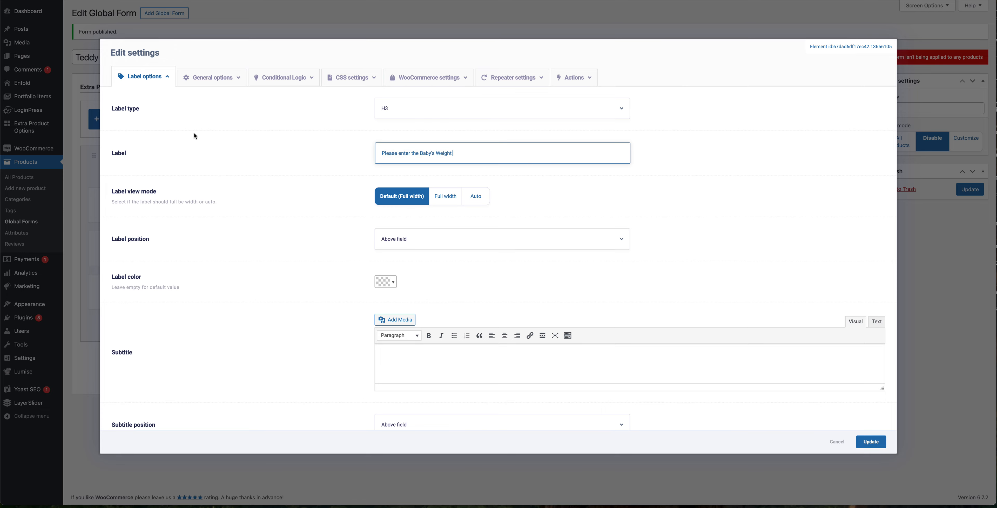
Step: Add the subtitle "Please use Pounds and Ounces" to the weight field and save its settings
scroll(412, 244, down, 3)
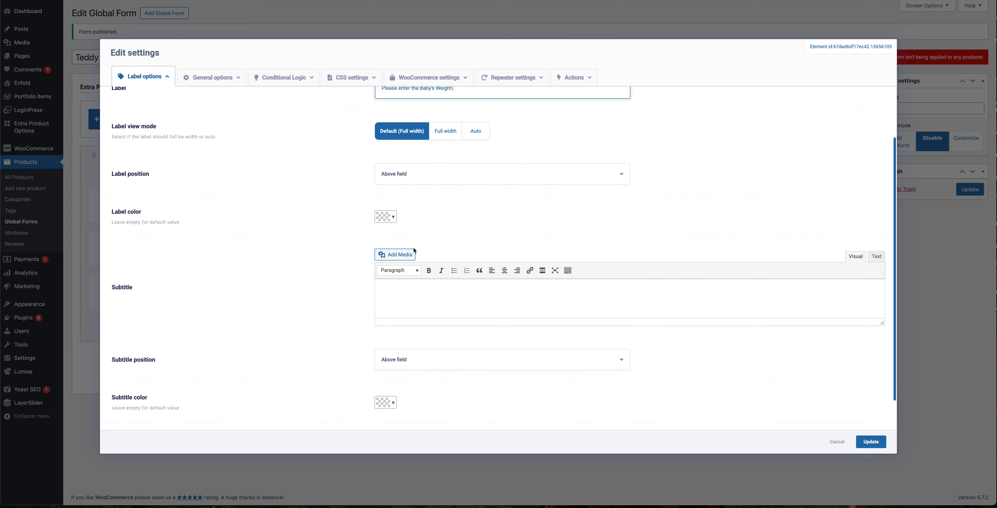
scroll(406, 285, down, 2)
click(424, 258)
text(Please use Pounds and Oun)
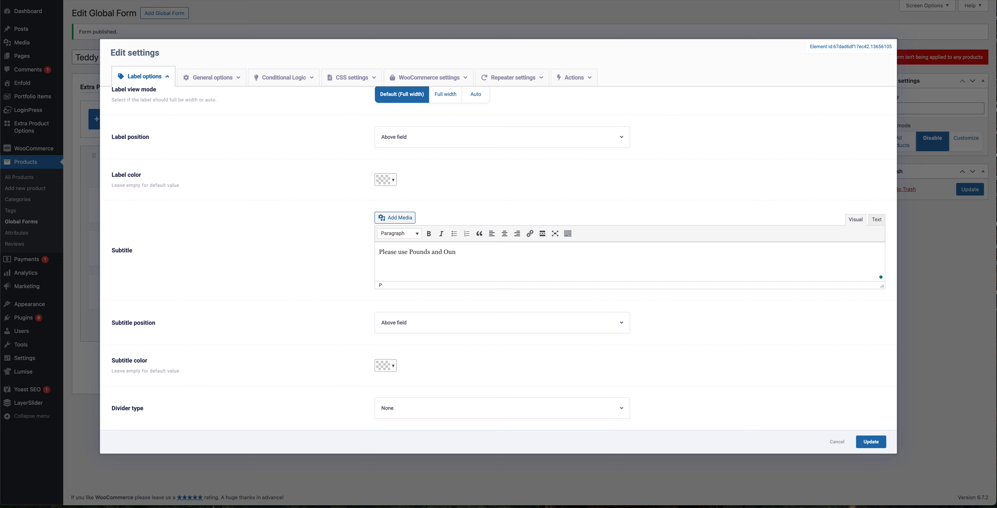
text(ces)
click(871, 441)
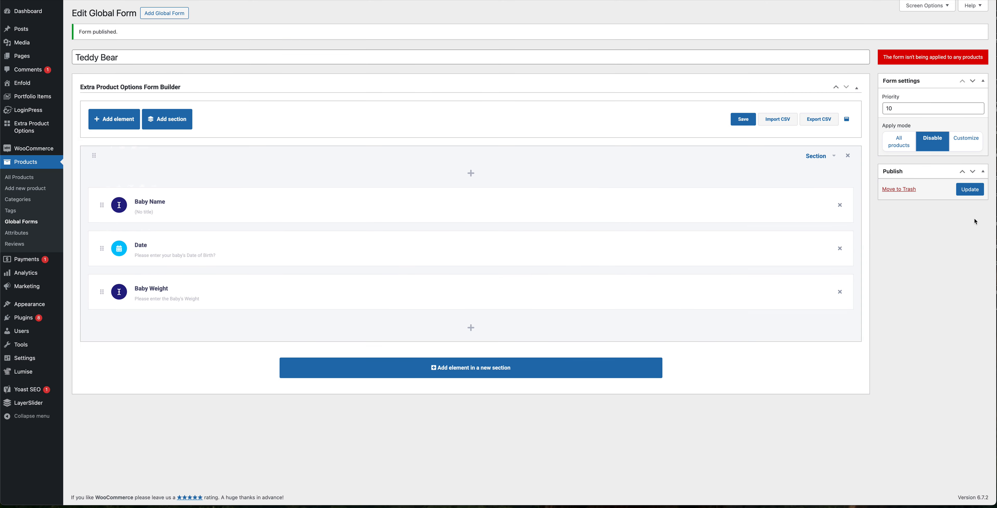
Step: Update the form and switch its apply mode to Customize
click(971, 191)
drag(884, 57, 974, 58)
click(976, 139)
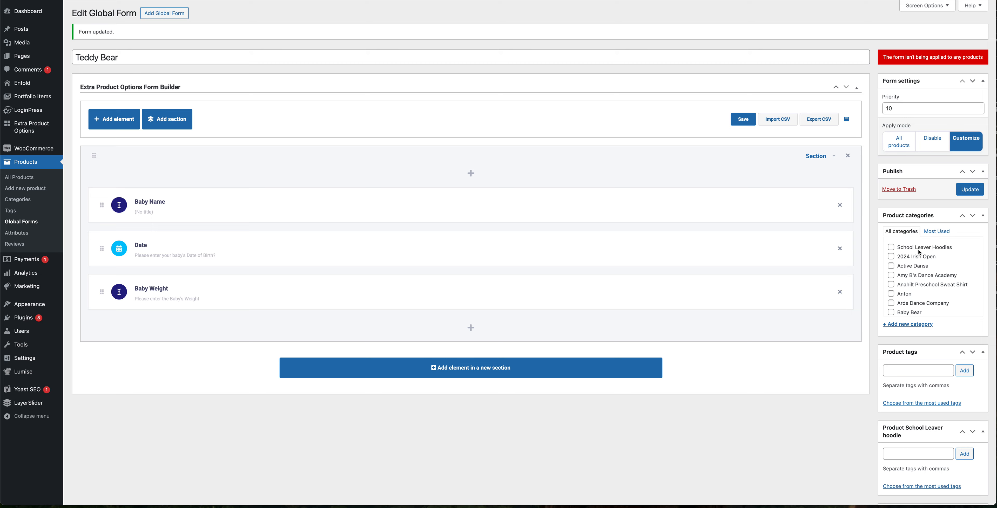
Step: Add the product tag Teddybear to the form's apply conditions and update the form
scroll(930, 286, down, 10)
scroll(929, 289, down, 5)
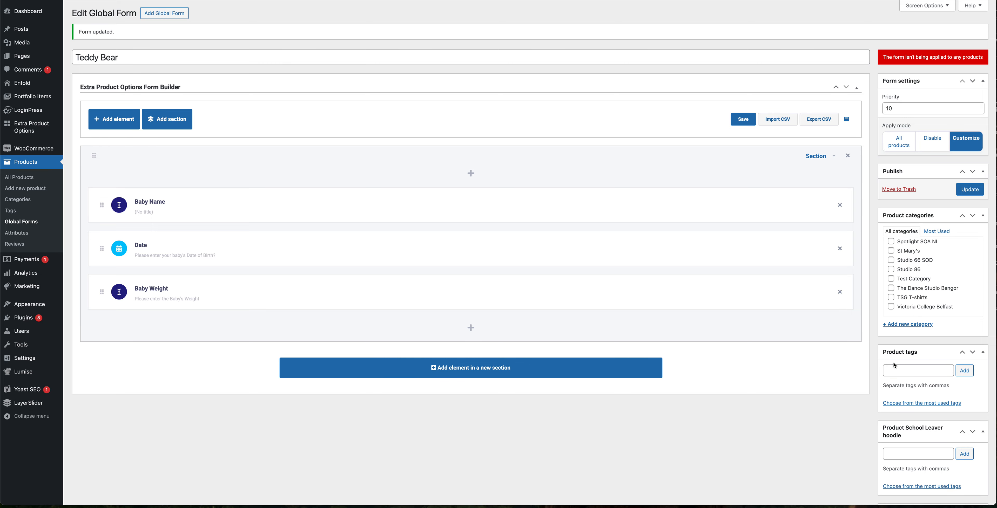
scroll(894, 351, down, 3)
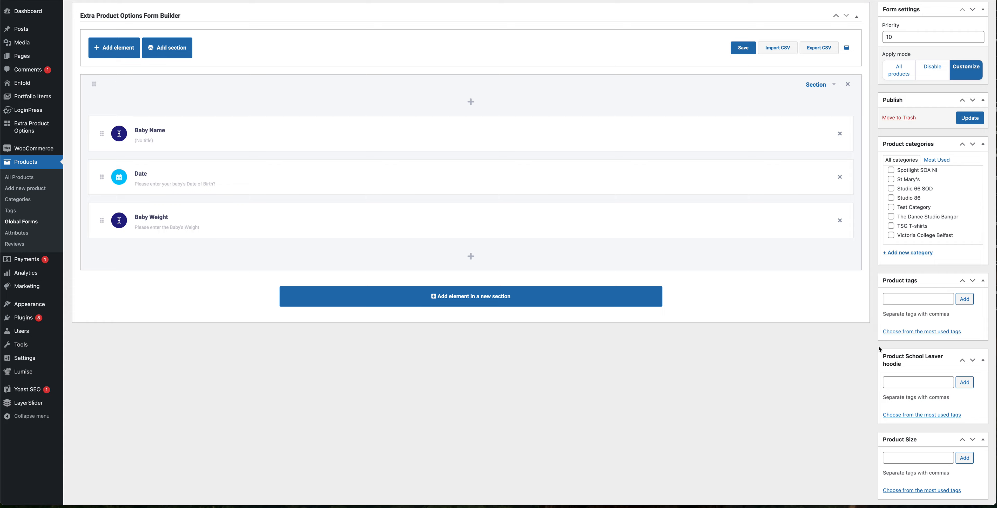
scroll(879, 347, down, 5)
scroll(875, 346, down, 3)
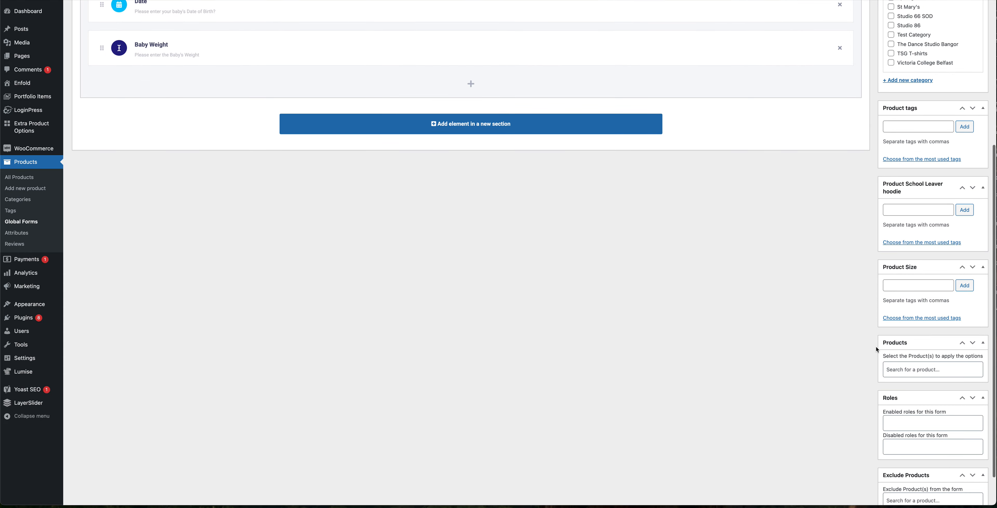
scroll(871, 330, up, 8)
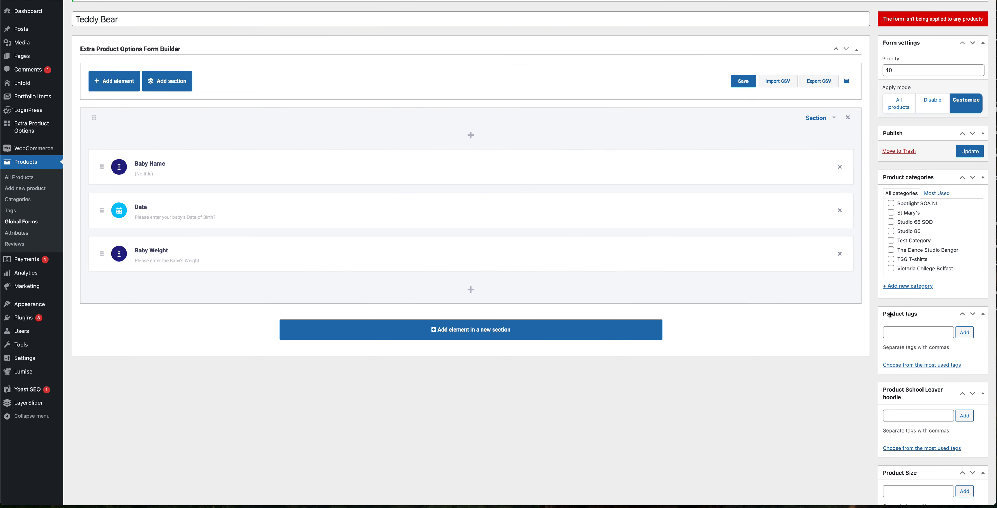
click(899, 331)
text(Teddybear)
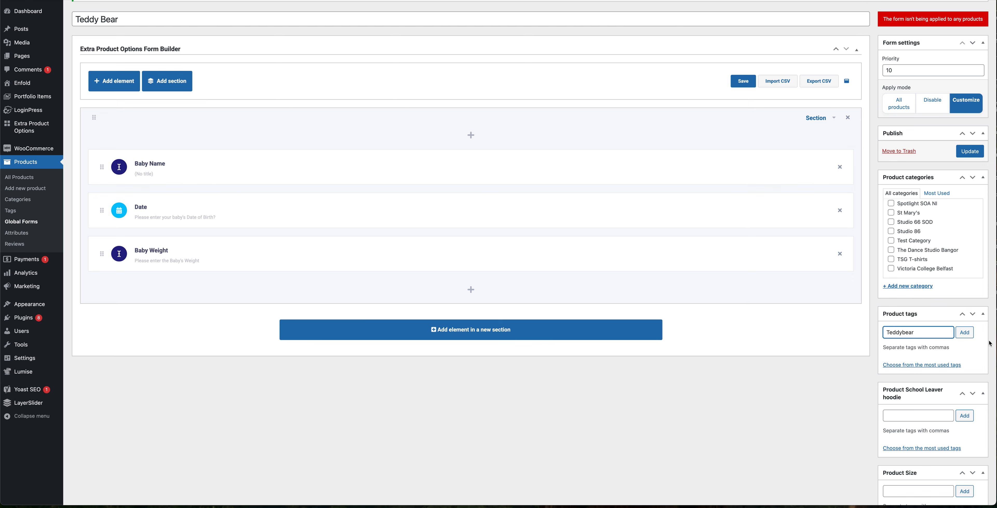
click(964, 332)
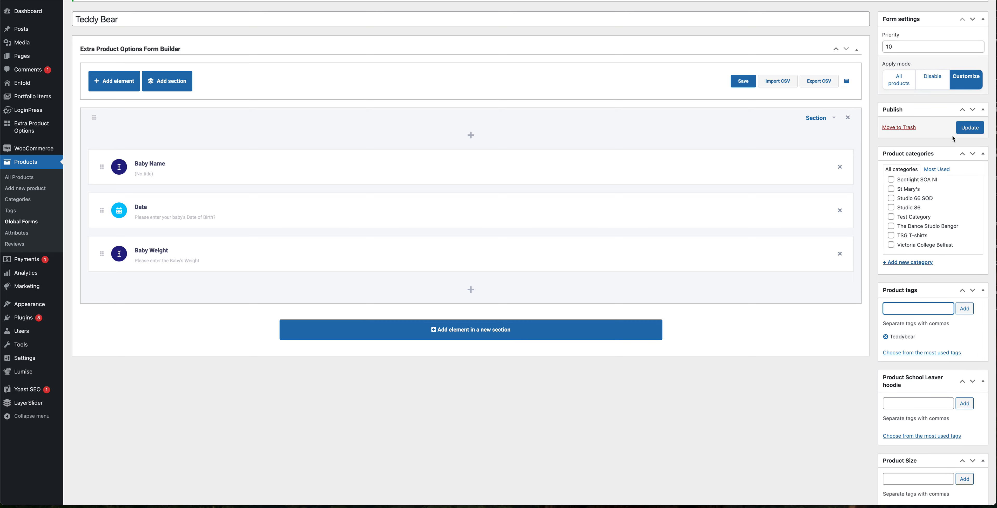
click(966, 130)
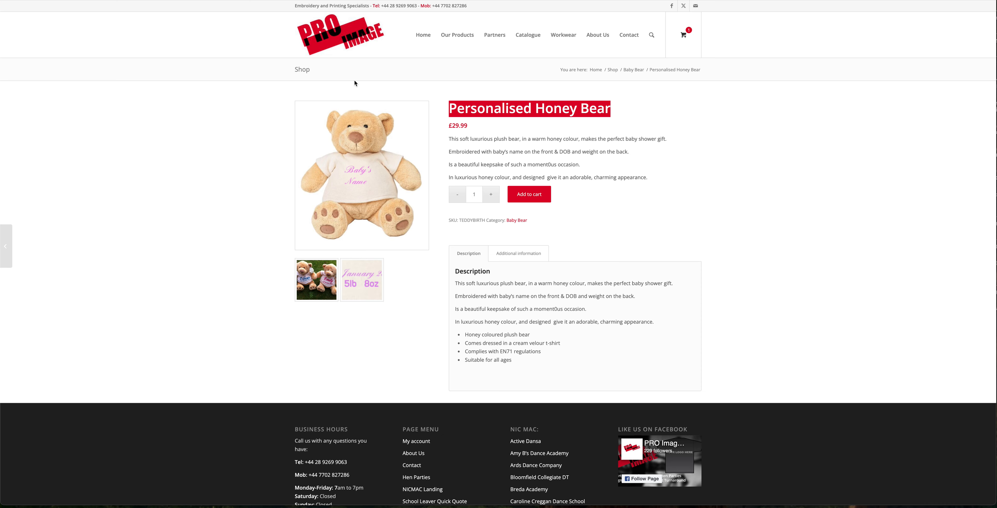
Step: Open the Personalised Honey Bear product for editing in the admin products list
click(505, 110)
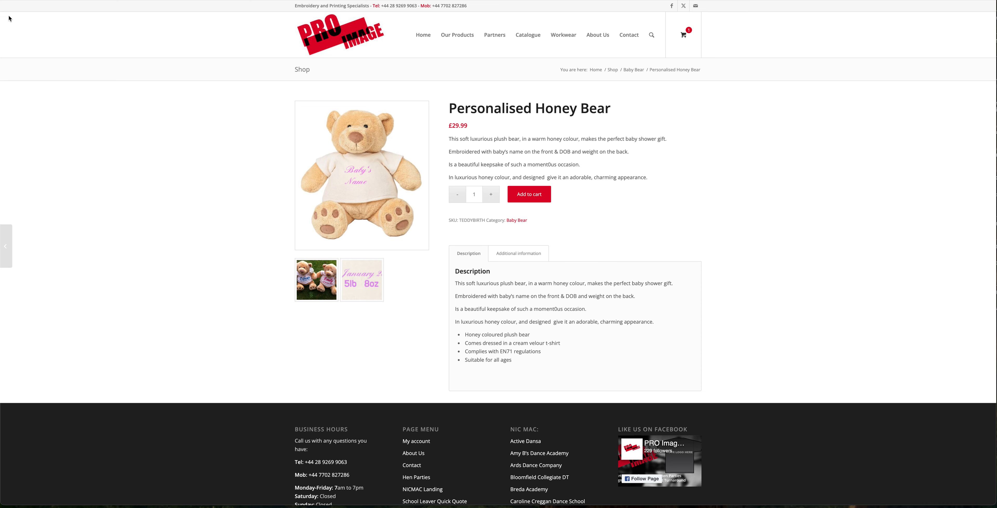
click(32, 10)
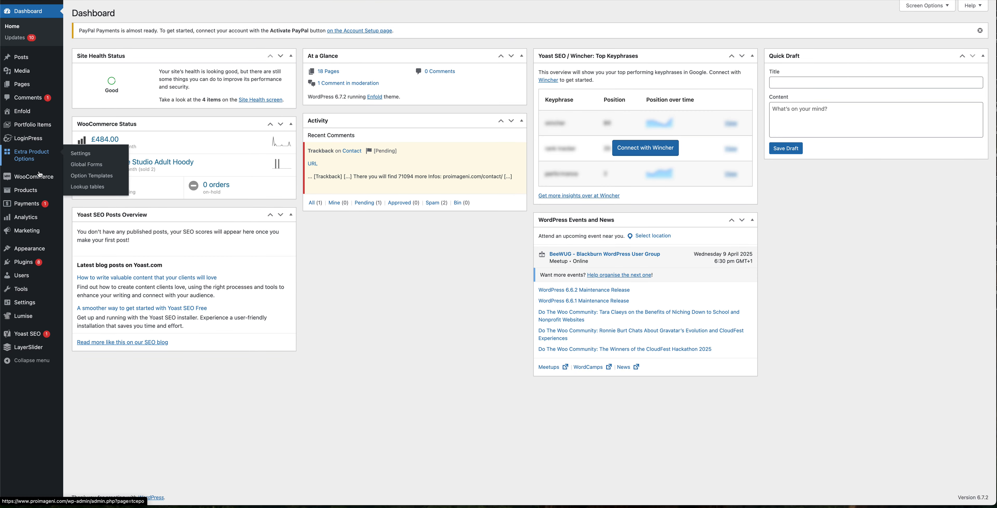
click(26, 191)
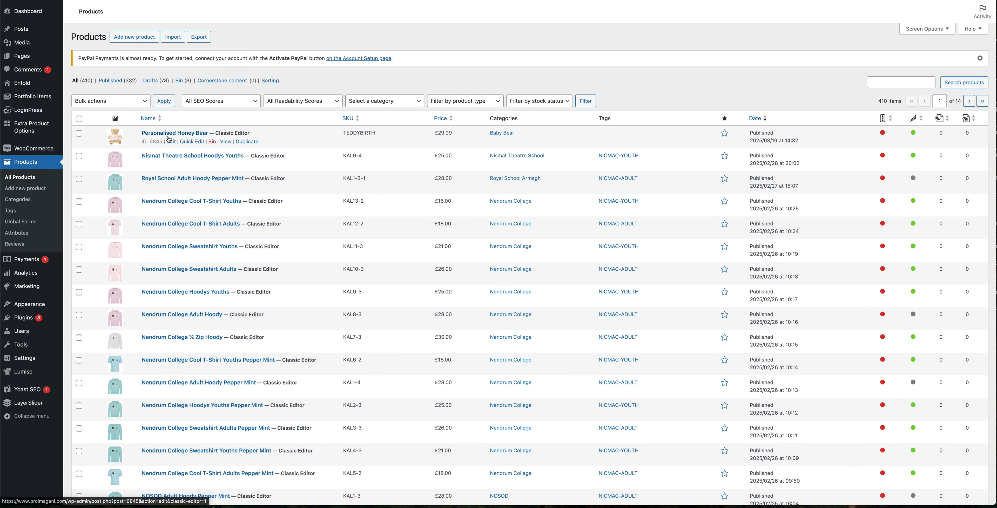
click(171, 142)
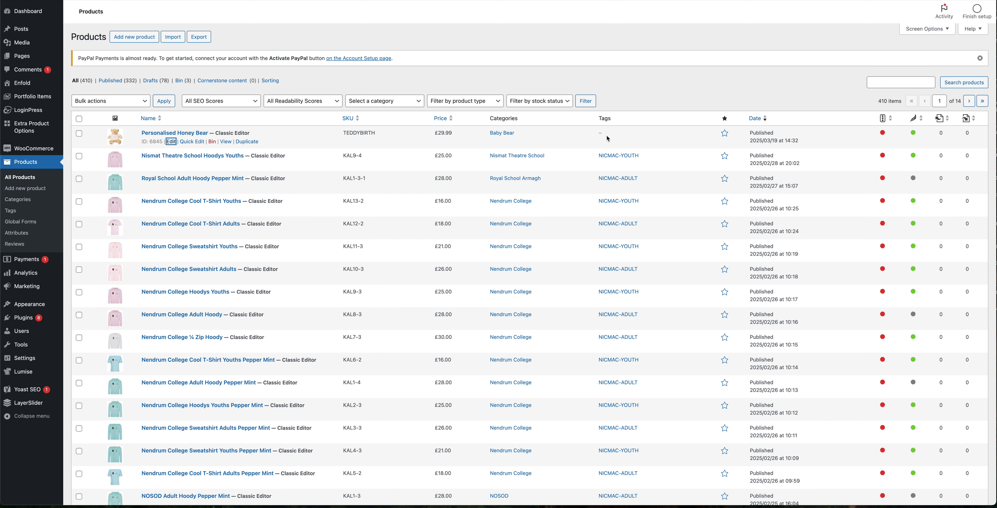
Step: Tag the Personalised Honey Bear product with Teddybear and update the product
scroll(858, 351, down, 3)
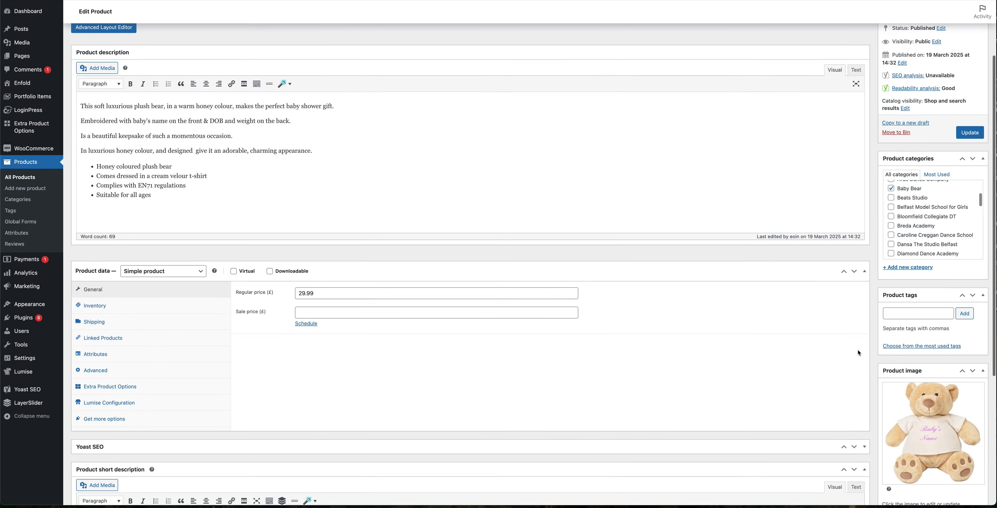
click(907, 313)
text(teddy)
click(934, 325)
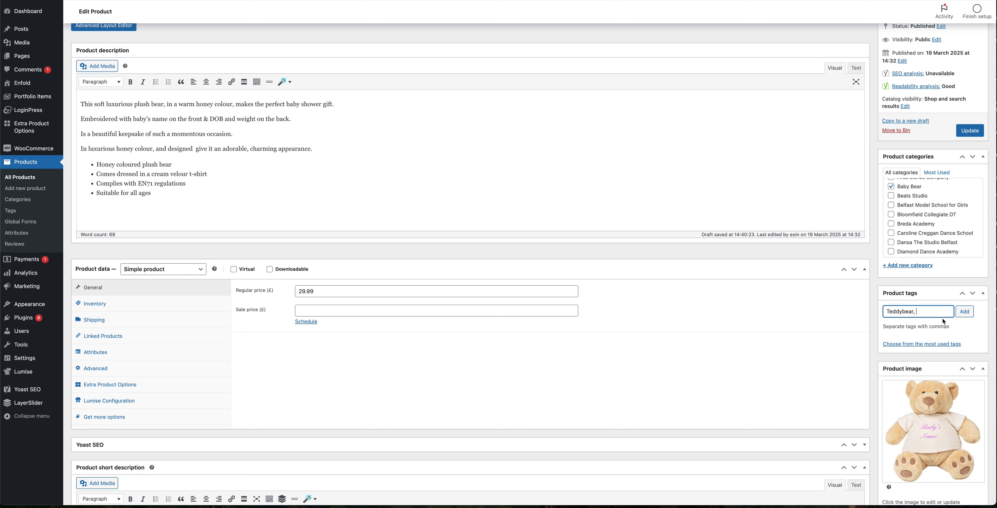
key(Return)
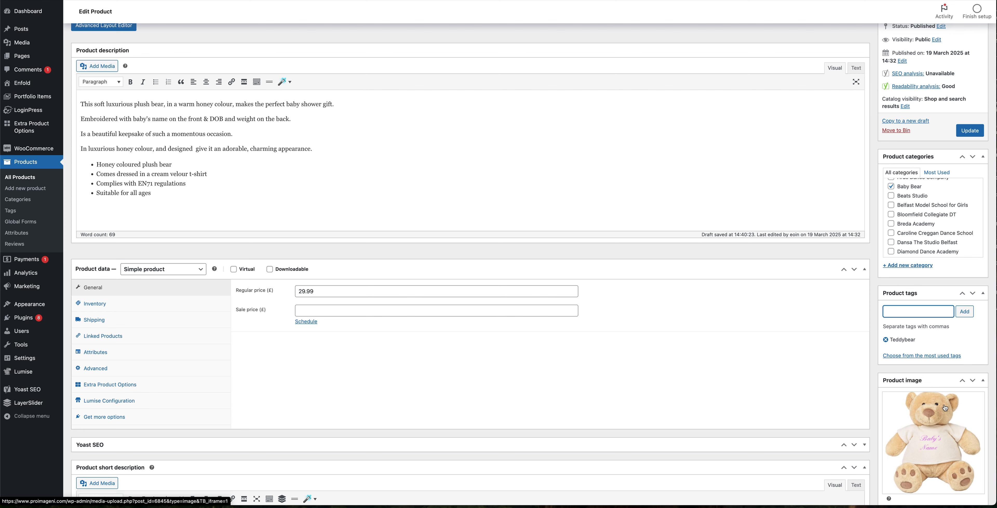
click(970, 131)
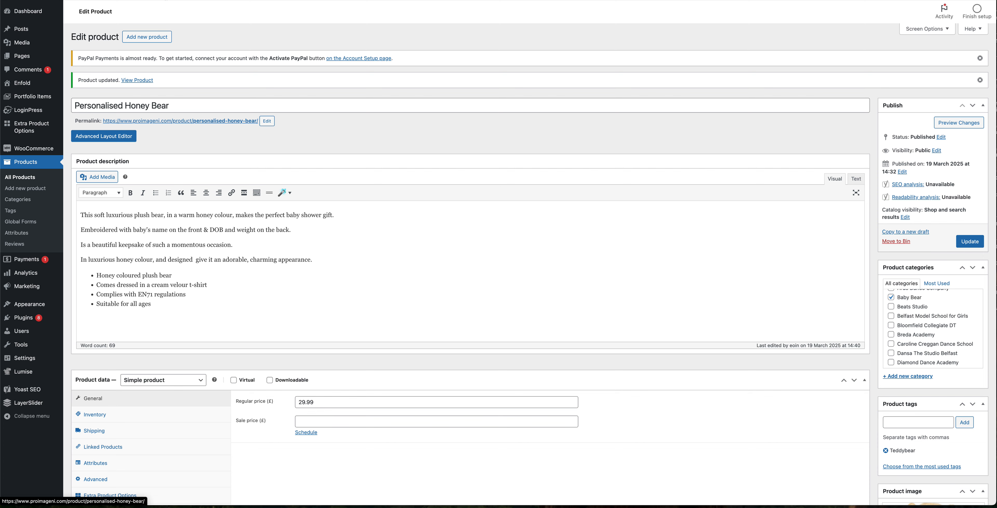
Step: View the product page to check the new personalisation fields
click(137, 80)
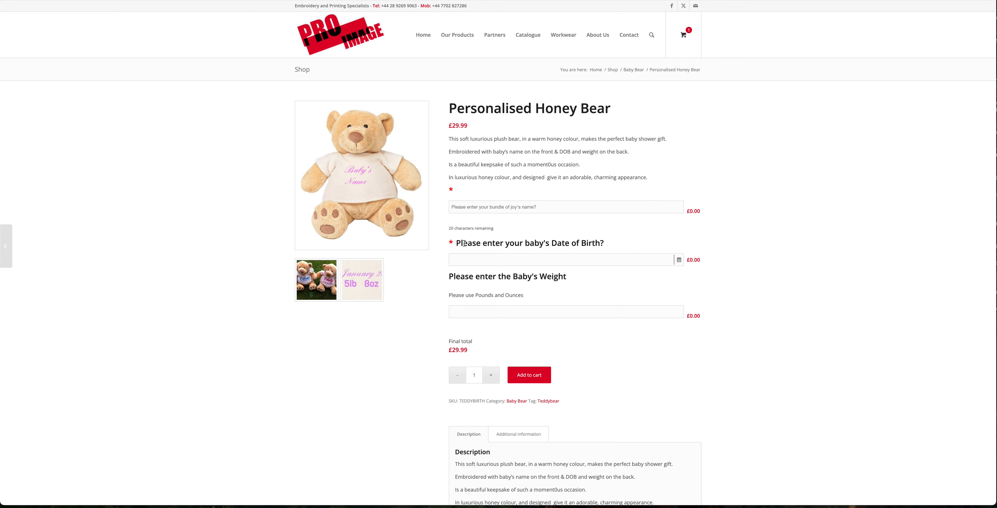
drag(457, 243, 534, 243)
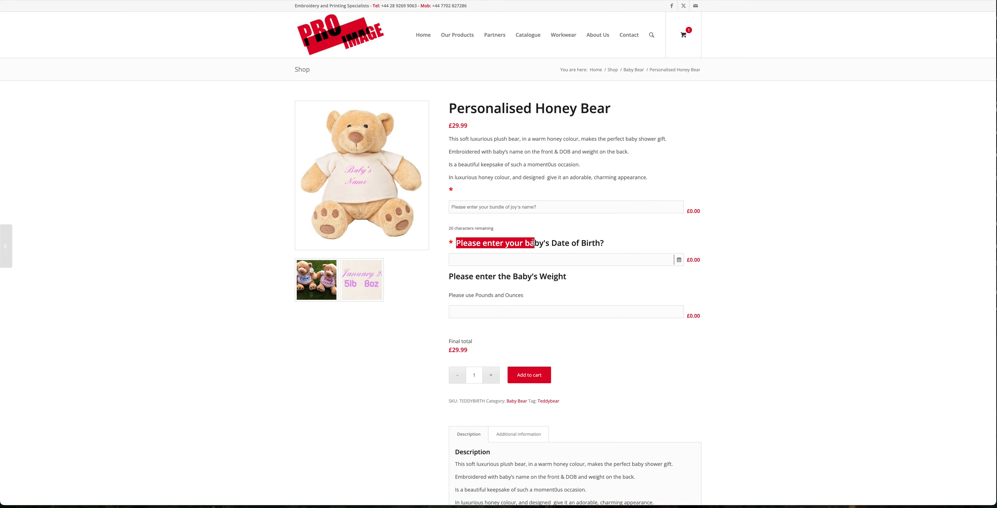
click(535, 205)
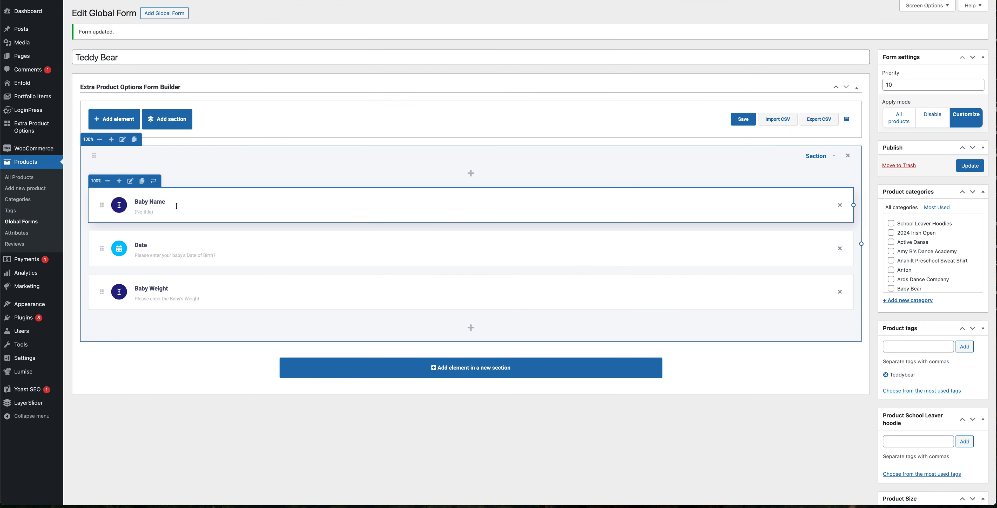
Step: Set the Baby Name element's label to Baby's Name, apply it, and update the form
click(130, 181)
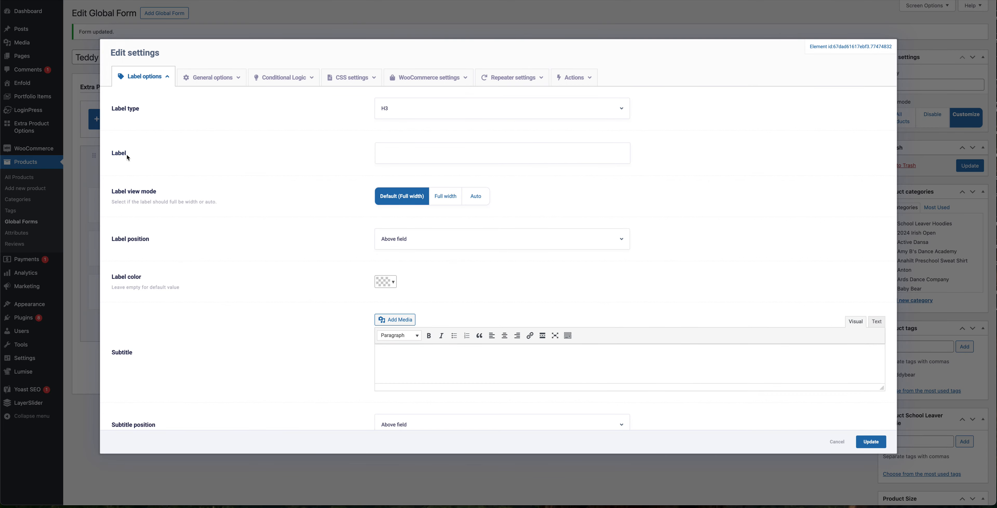
click(420, 155)
text(Ba)
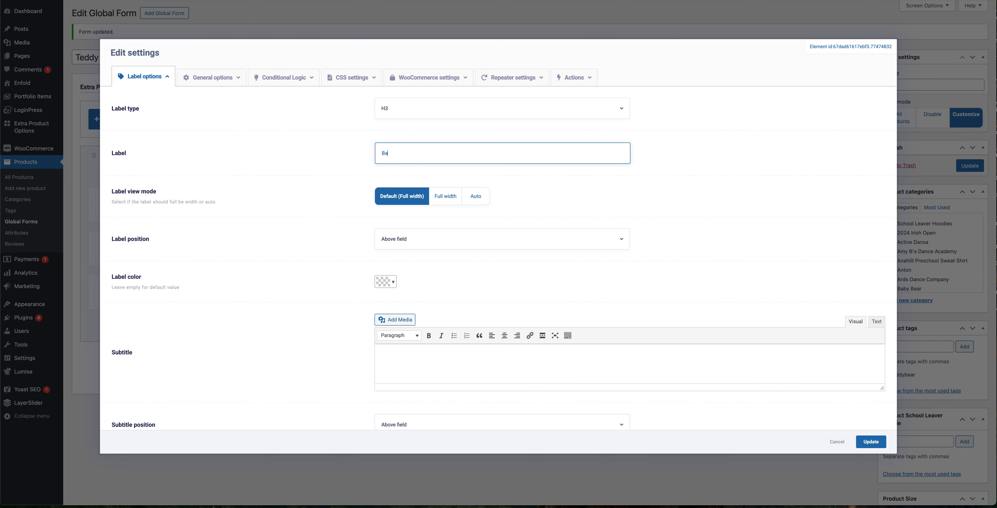
text(by's Name)
click(878, 446)
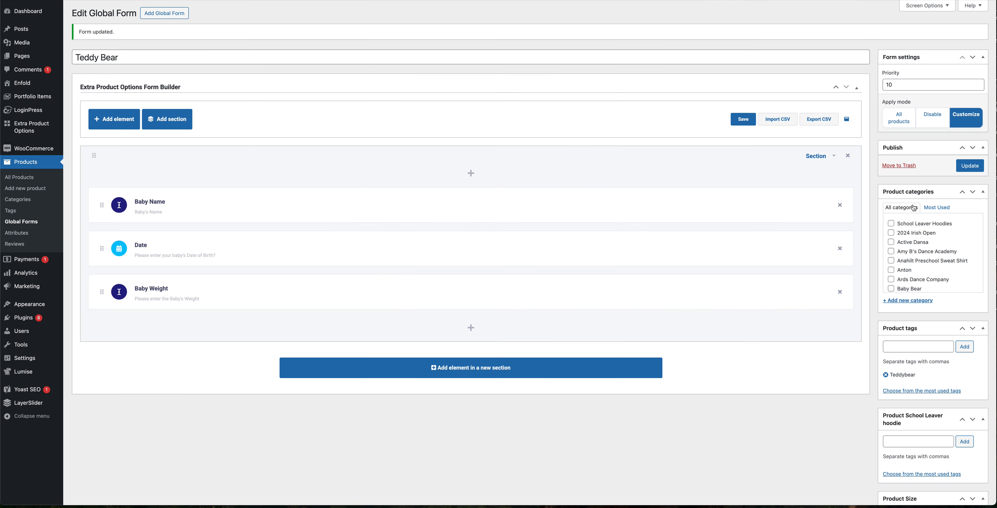
click(970, 166)
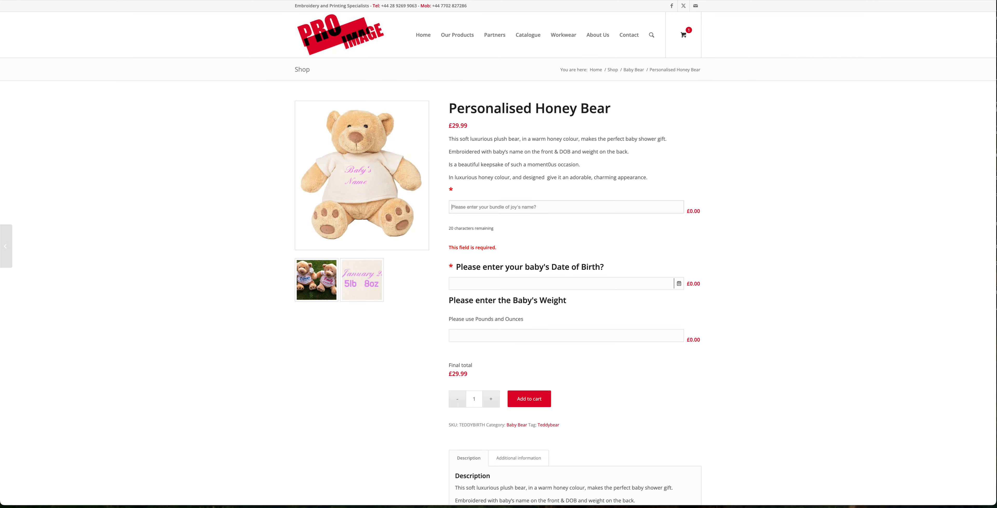
Step: Reload the Personalised Honey Bear product page to check the new name label
drag(473, 111, 579, 109)
click(596, 108)
key(super+r)
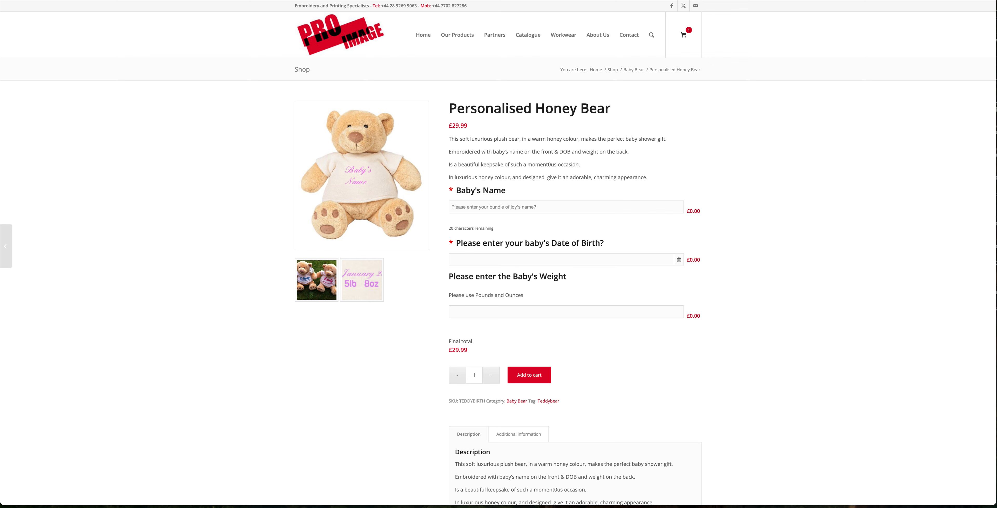
Step: Test the product page fields by entering a sample baby name, a date of birth from the calendar, and a weight
click(490, 207)
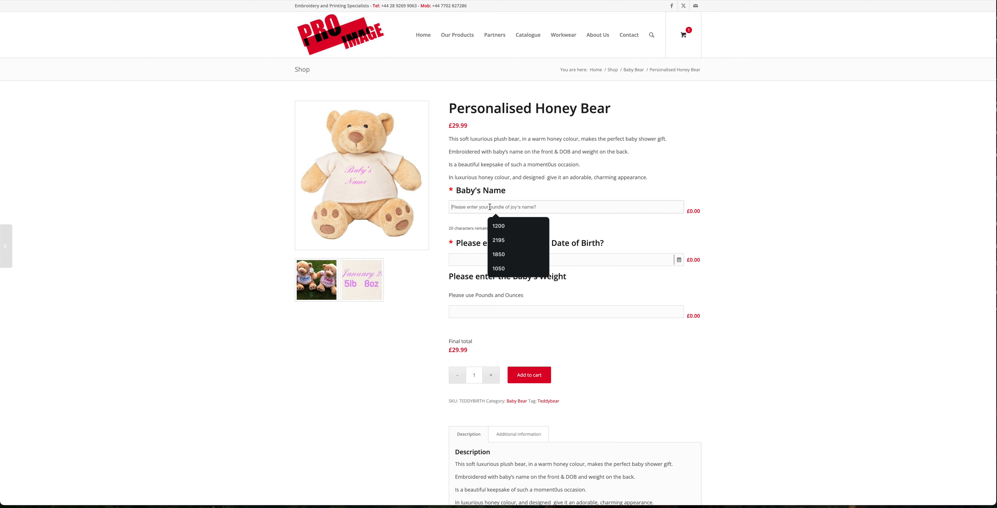
text(Paddy Joe)
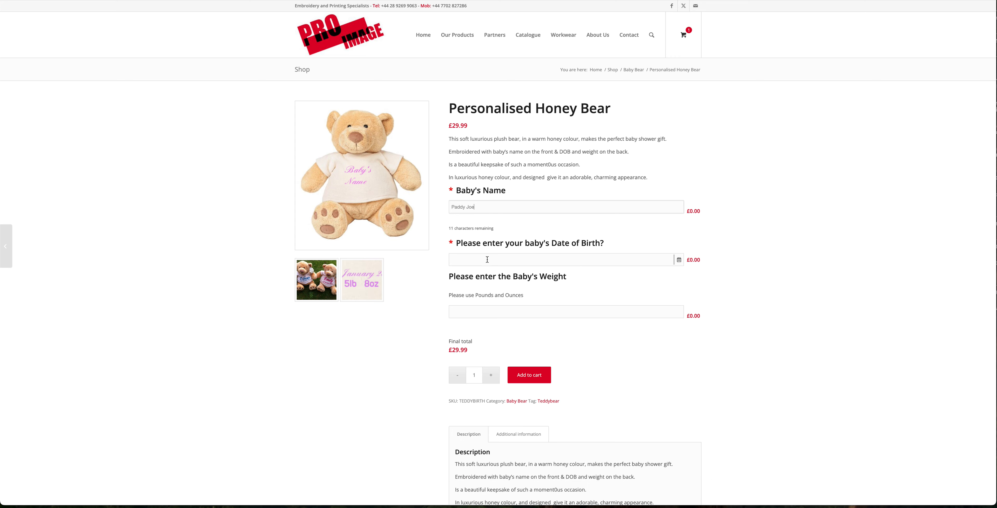
click(487, 260)
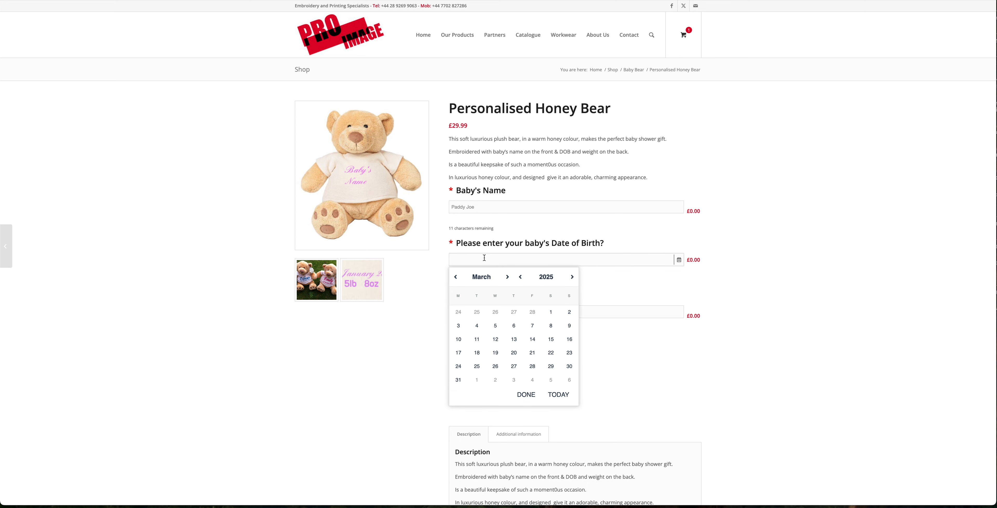
click(456, 280)
click(456, 278)
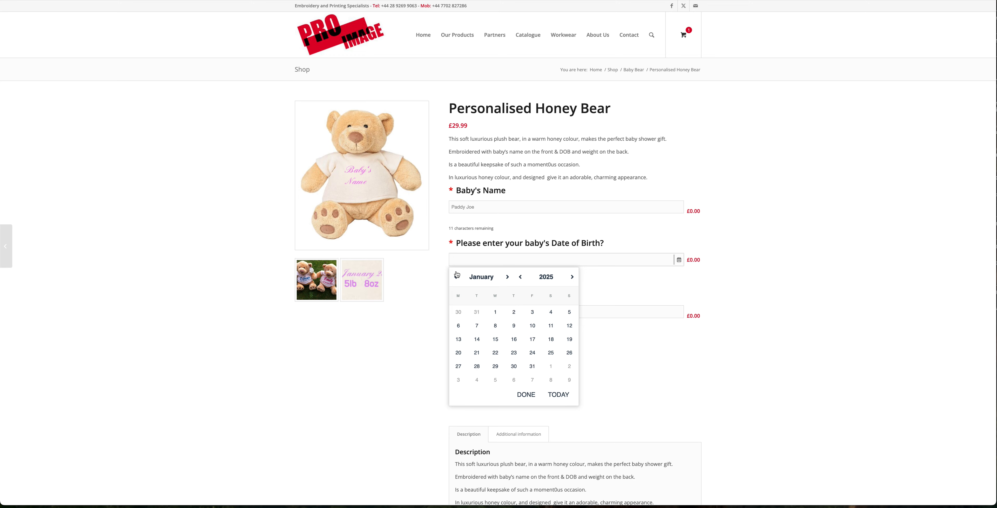
click(545, 325)
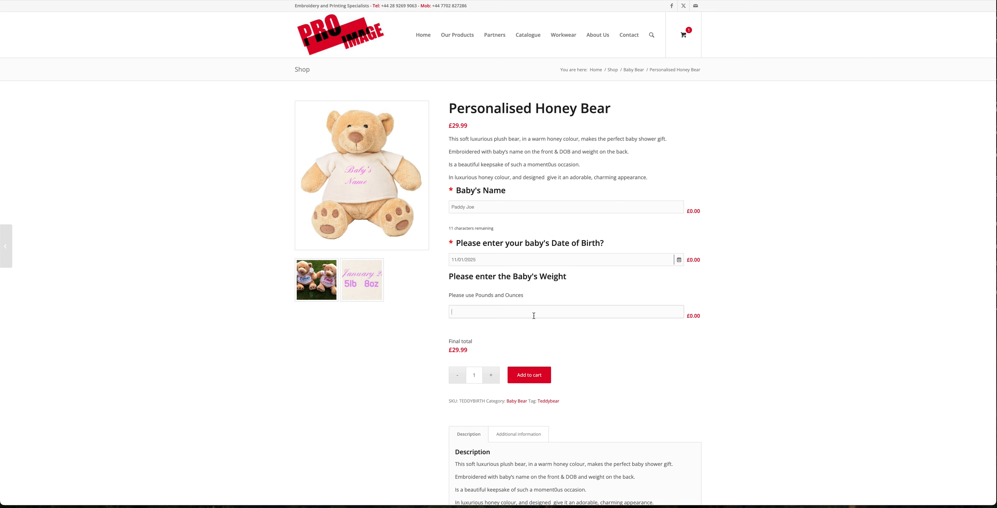
drag(459, 278, 537, 277)
click(492, 338)
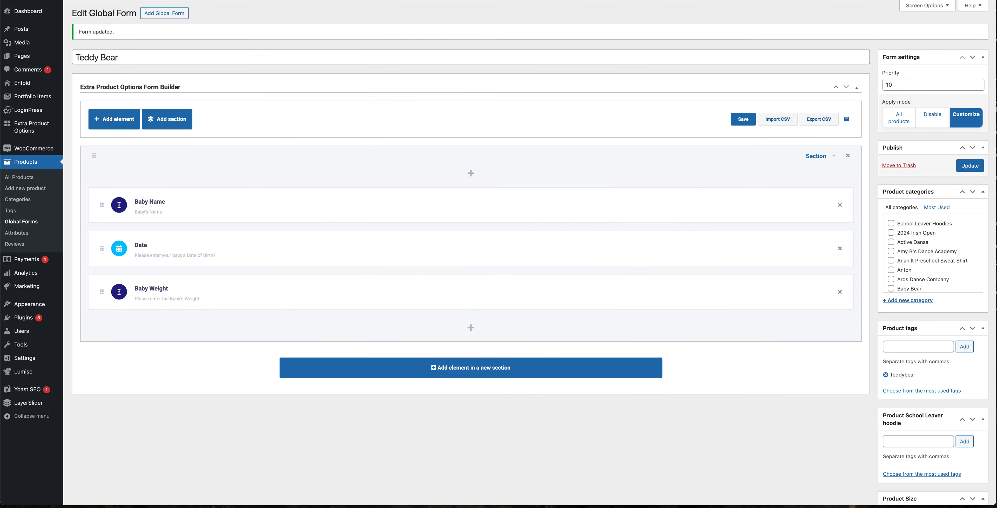
Step: Add a Radio buttons element to the section, label it Teddybear colour, and make it required
click(471, 327)
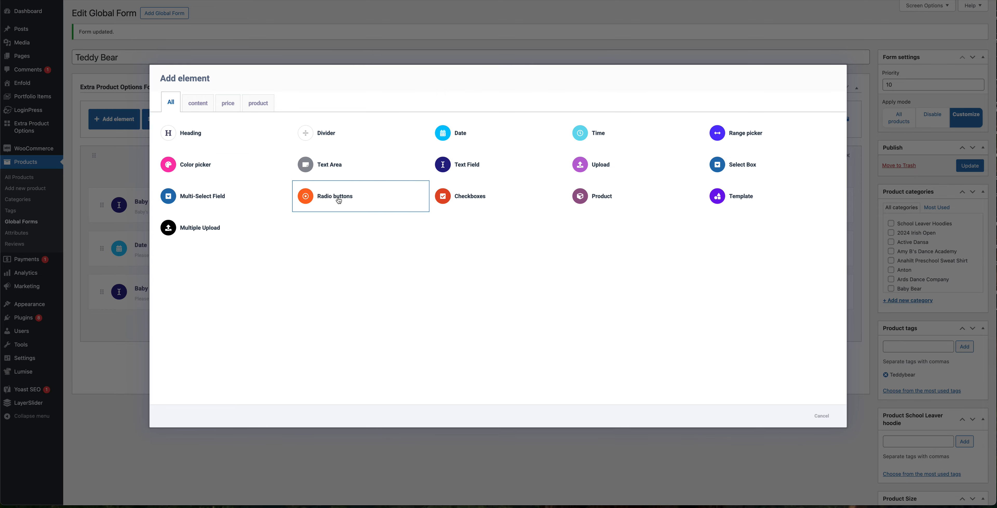
click(338, 201)
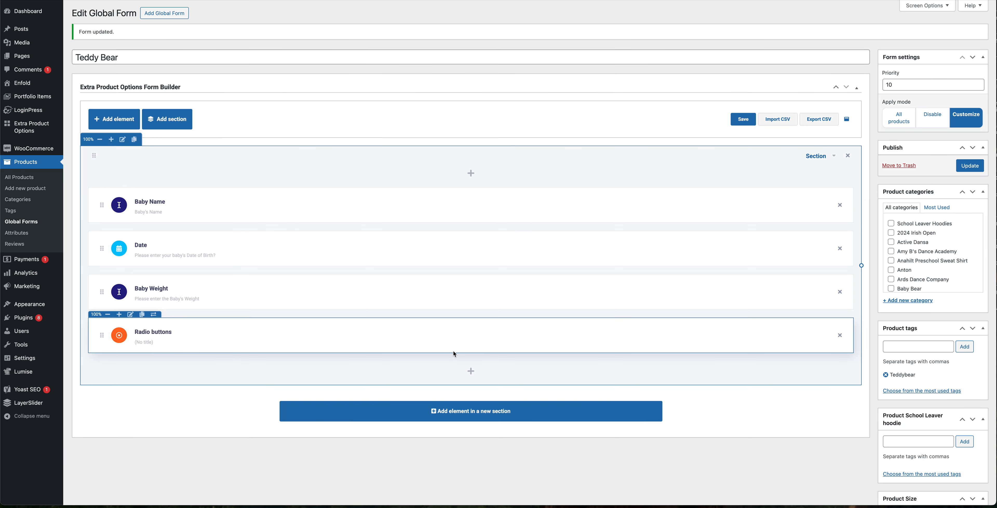
click(130, 315)
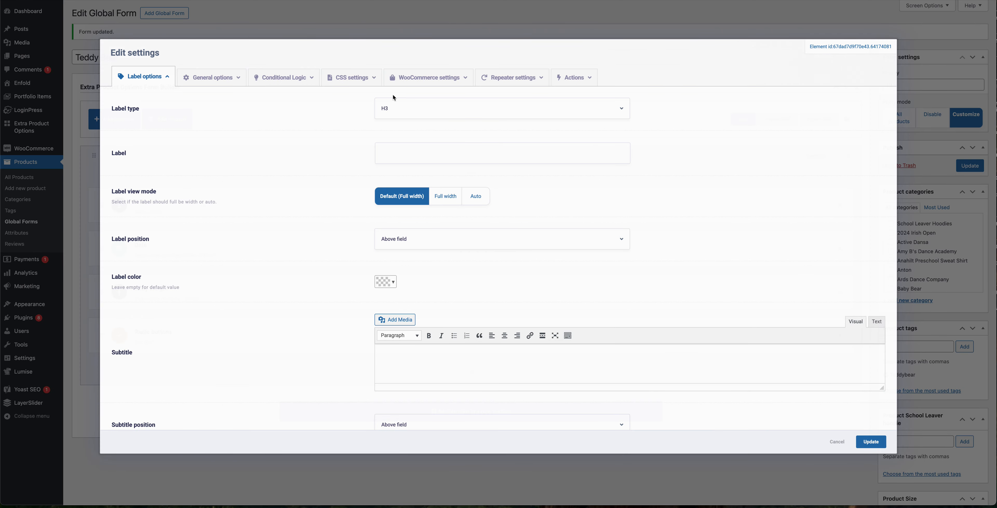
click(400, 157)
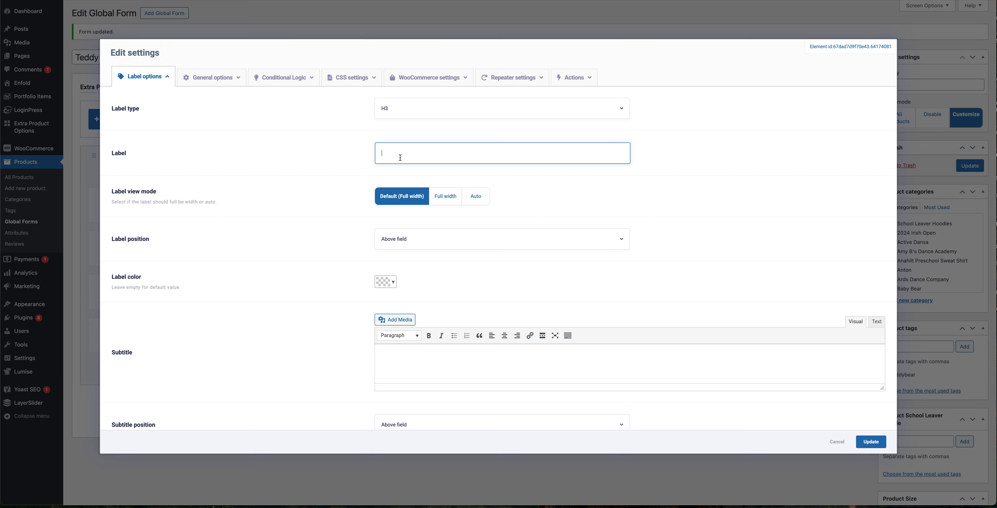
text(Teddybear colour)
key(ctrl+a)
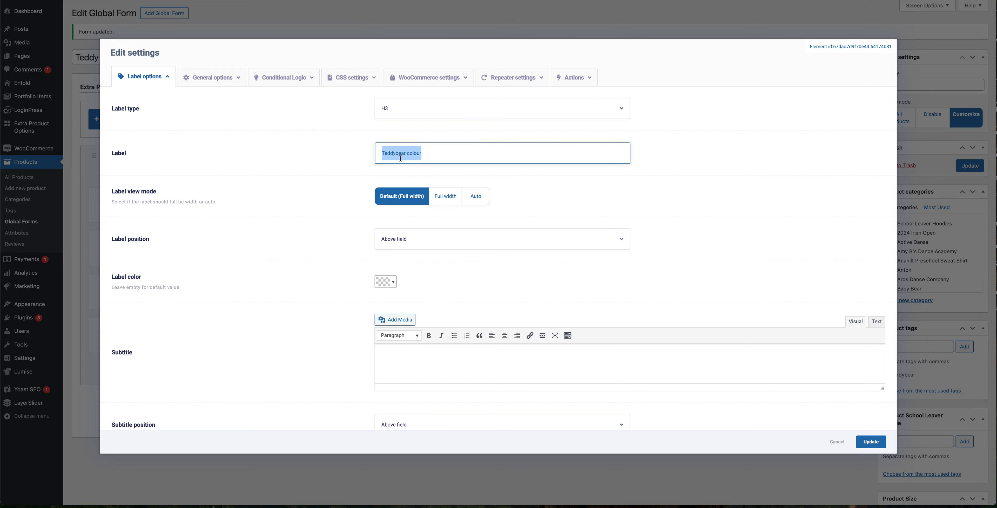
click(202, 79)
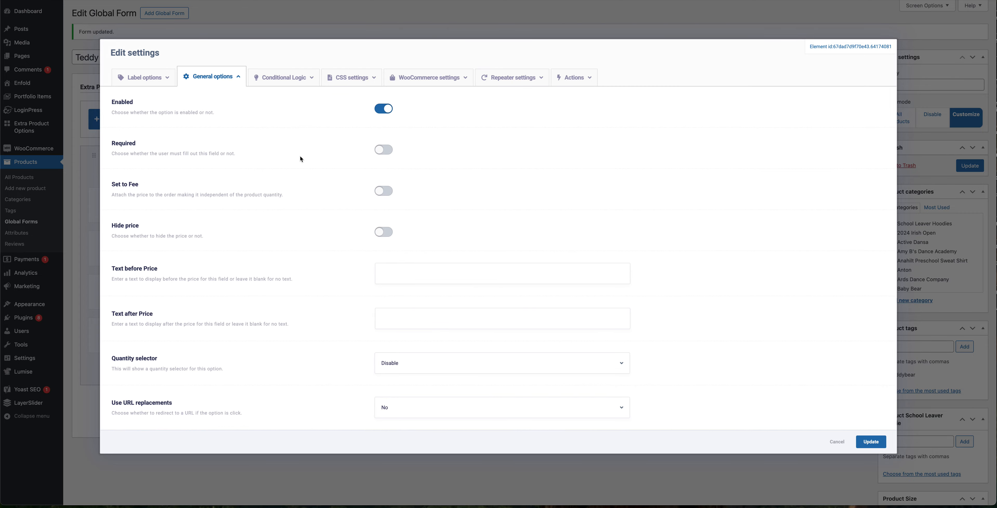
click(386, 150)
Step: Add a Baby Blue choice, set it as the default selection, and add another choice item
scroll(347, 209, down, 10)
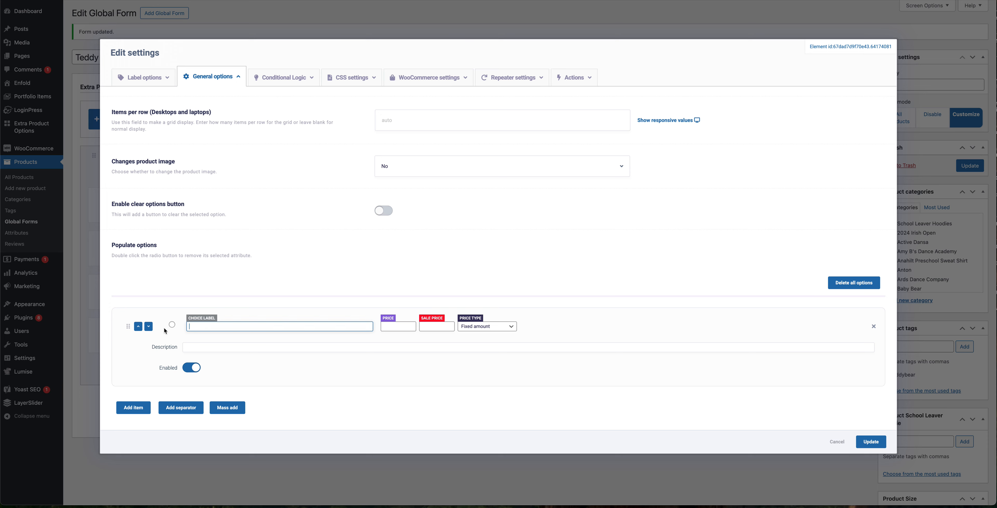
click(172, 325)
click(188, 326)
text(Baby Blue)
click(143, 408)
Step: Name the second choice Baby Pink and apply the element settings
scroll(187, 404, down, 3)
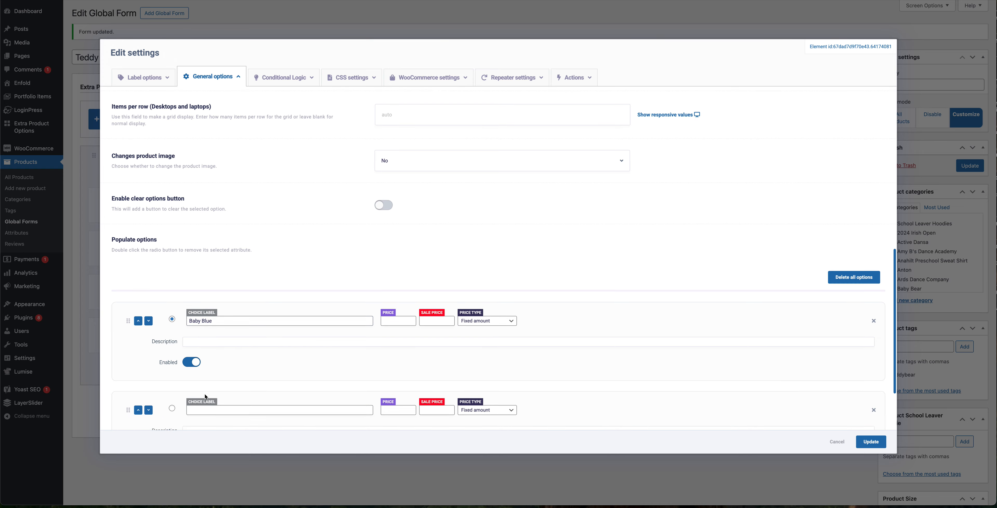
click(201, 363)
text(Bab)
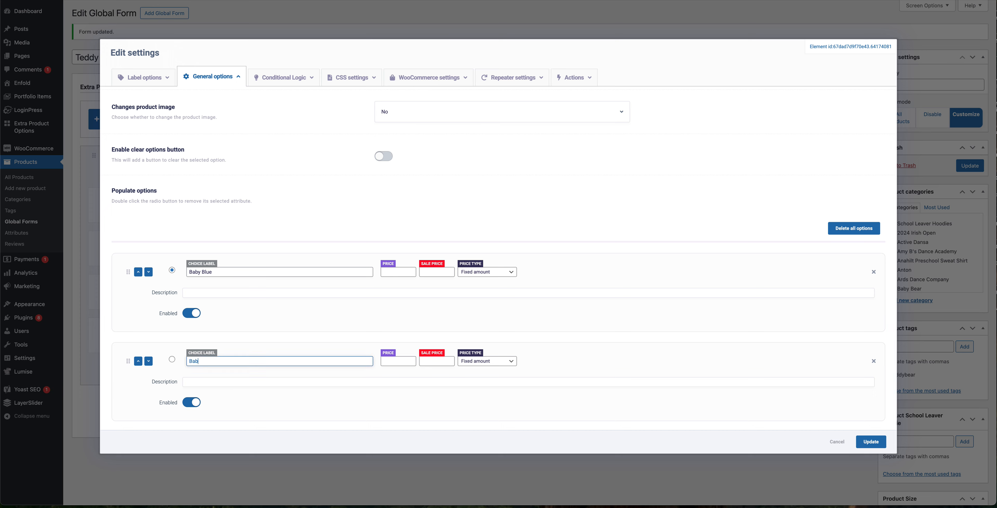
text(y Pink)
click(201, 384)
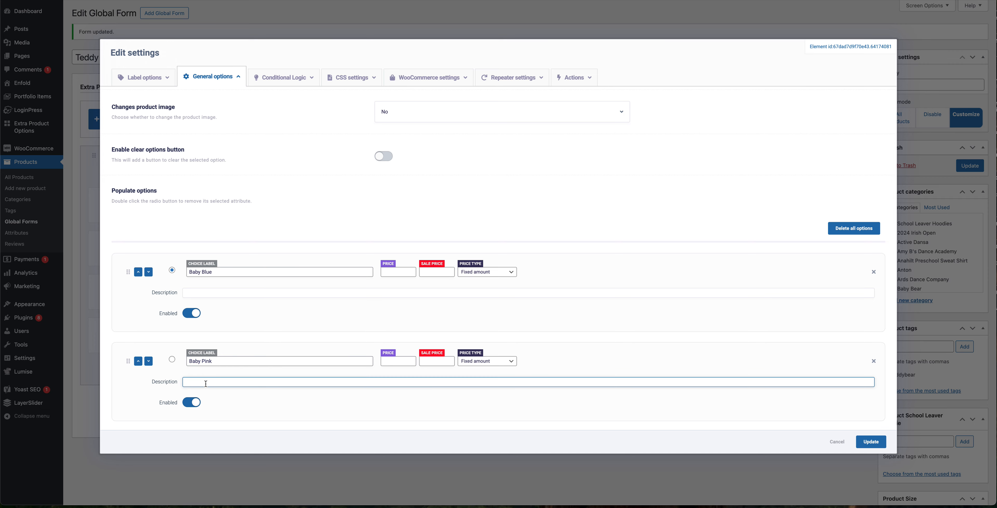
click(193, 294)
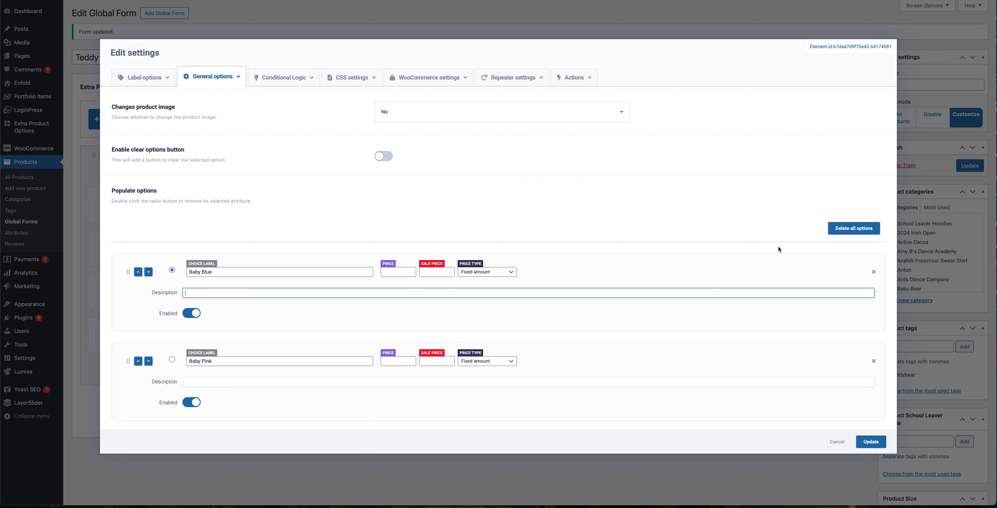
click(871, 442)
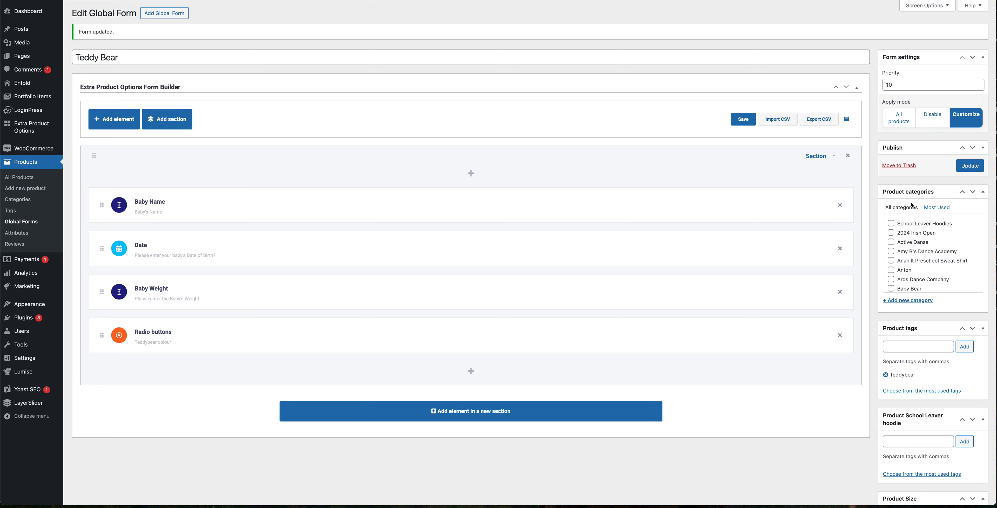
Step: Update the form and reload the product page to check the Teddybear colour options
click(973, 167)
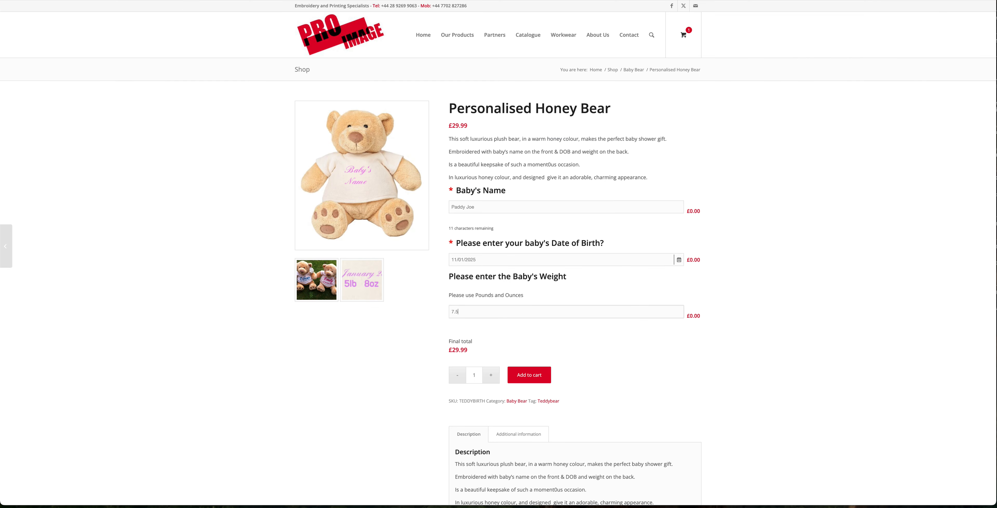
key(super+r)
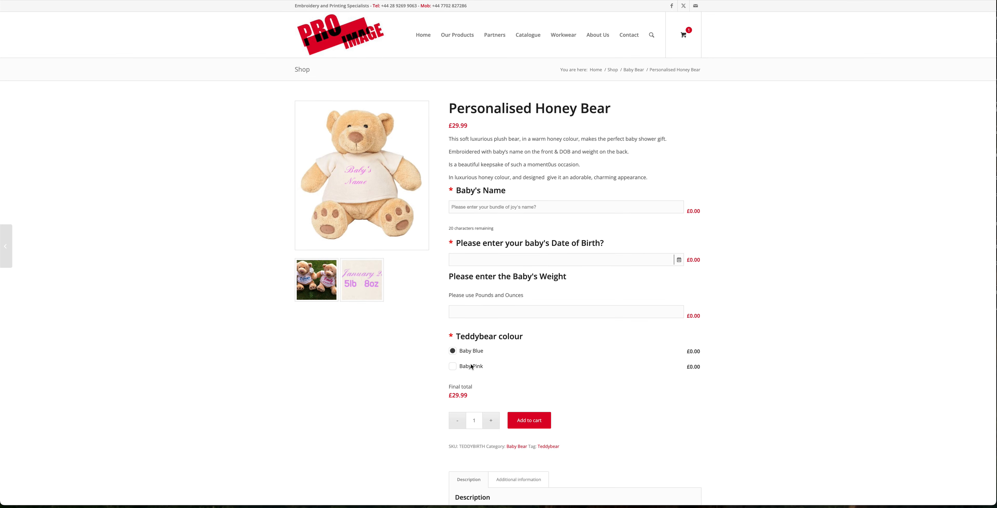
Step: Paste the short description text into the top of the product description in the product editor
click(207, 2)
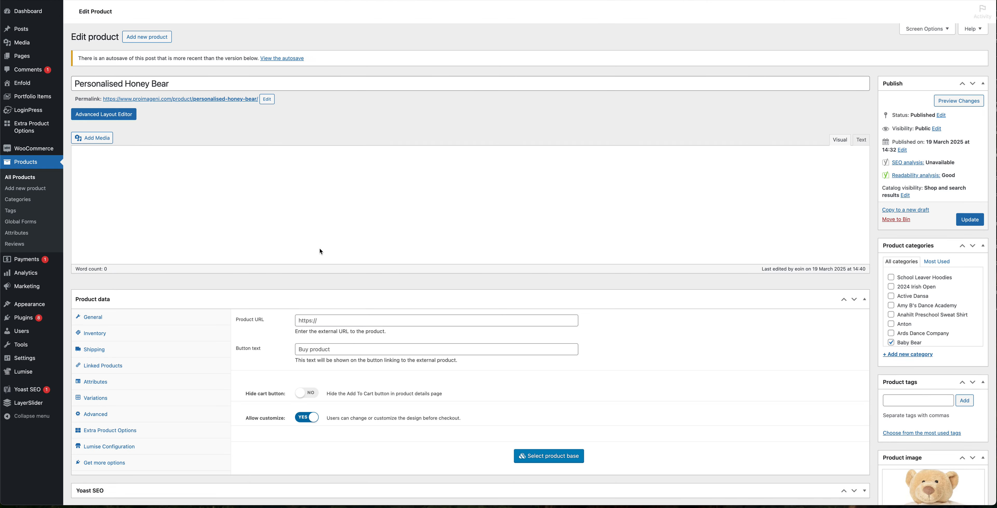
scroll(317, 252, down, 10)
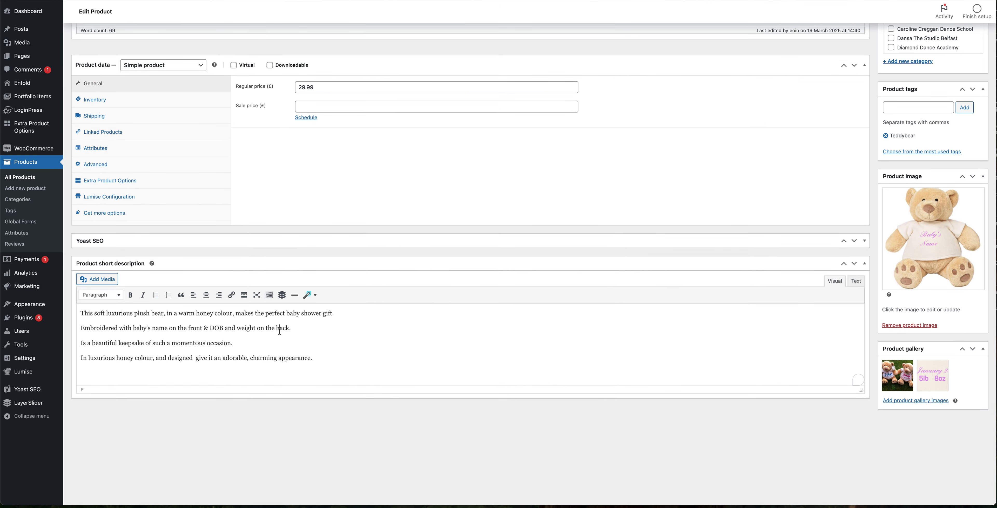
scroll(324, 255, up, 8)
click(365, 213)
key(Up)
text(This soft luxurious plush bear, in a warm honey colour, makes the perfect baby shower gift. Embroidered with baby's name on the front & DOB and weight on the back. Is a beautiful keepsake of such a momentous occasion. In luxurious honey colour, and designed  give it an adorable, charming appearance.)
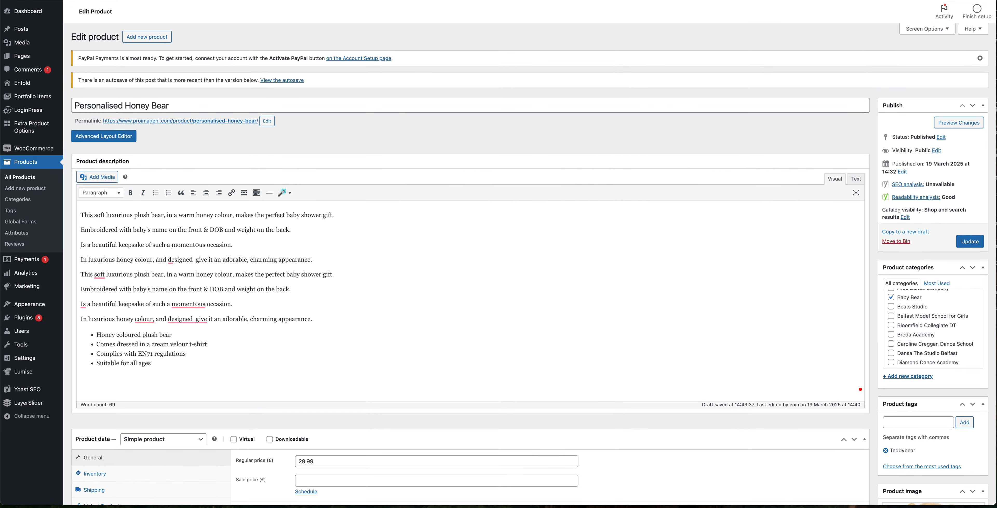
Step: Delete the duplicated four paragraphs at the top of the product description
drag(313, 260, 79, 213)
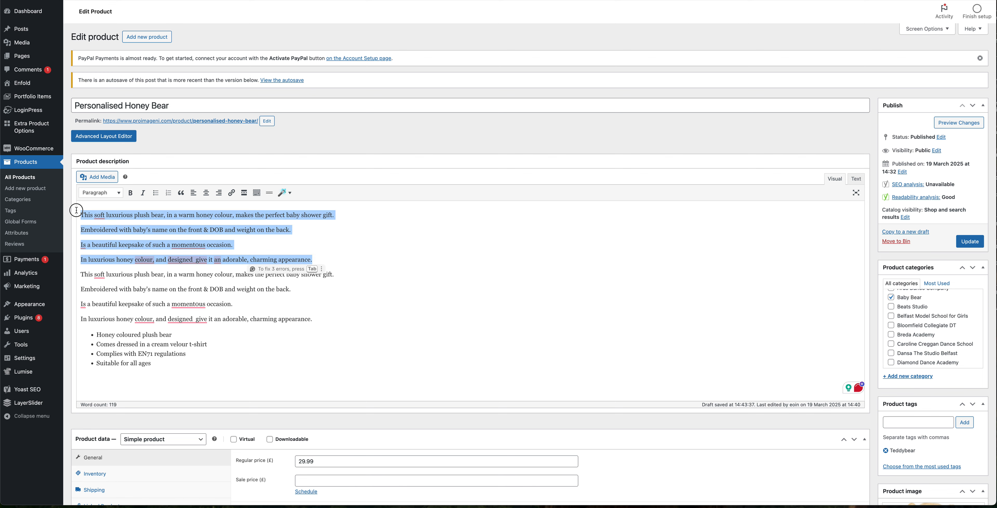
key(BackSpace)
key(BackSpace)
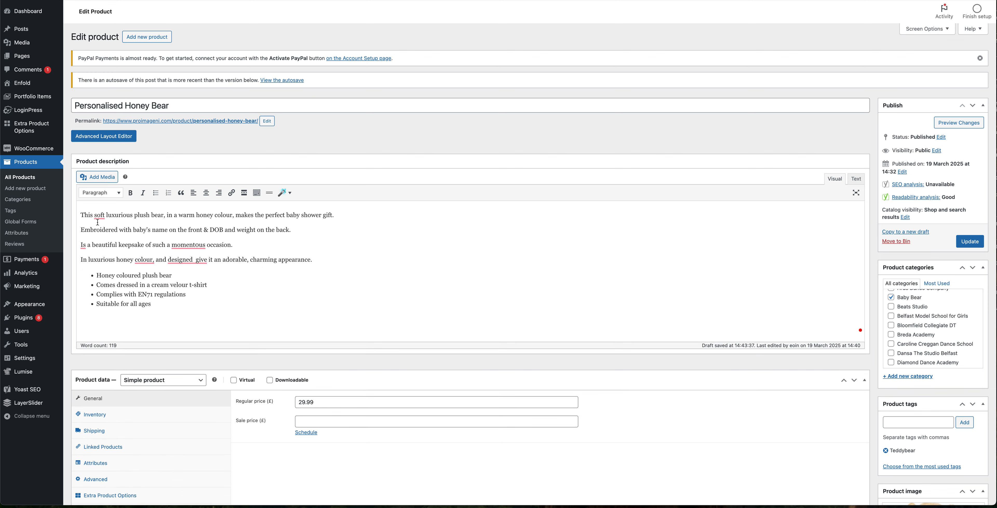
Step: Accept the grammar correction for the beautiful keepsake sentence in the description
click(189, 245)
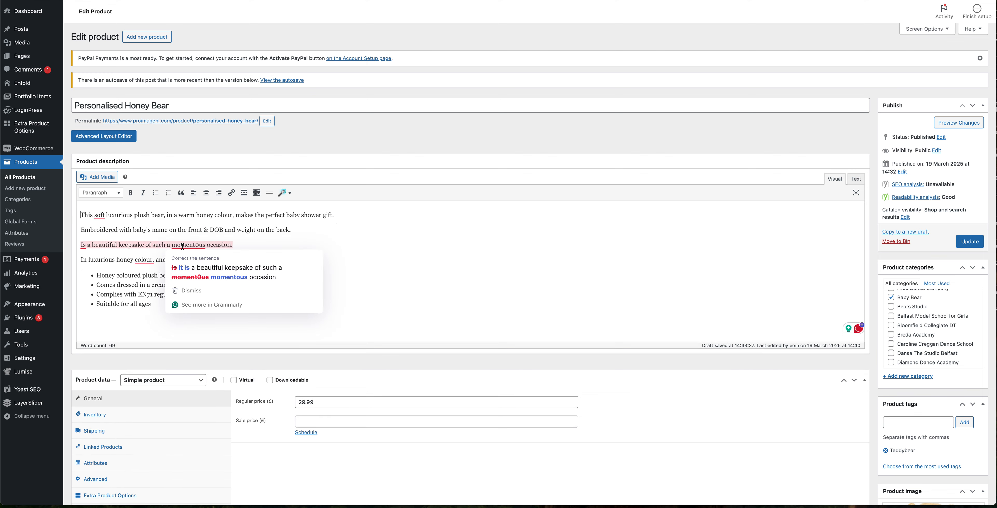
click(209, 269)
click(186, 260)
click(193, 284)
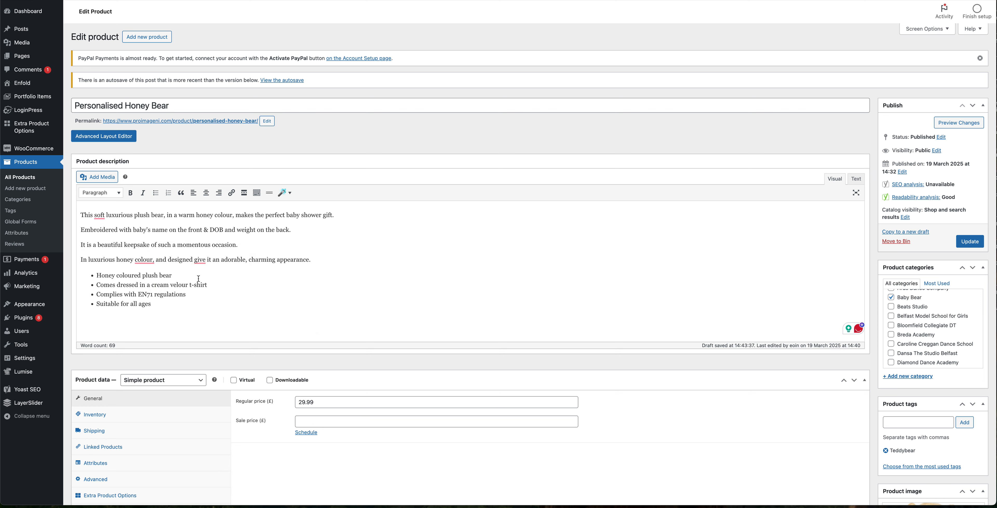
Step: Accept the grammar corrections for the honey colour sentence and the opening sentence of the description
click(154, 262)
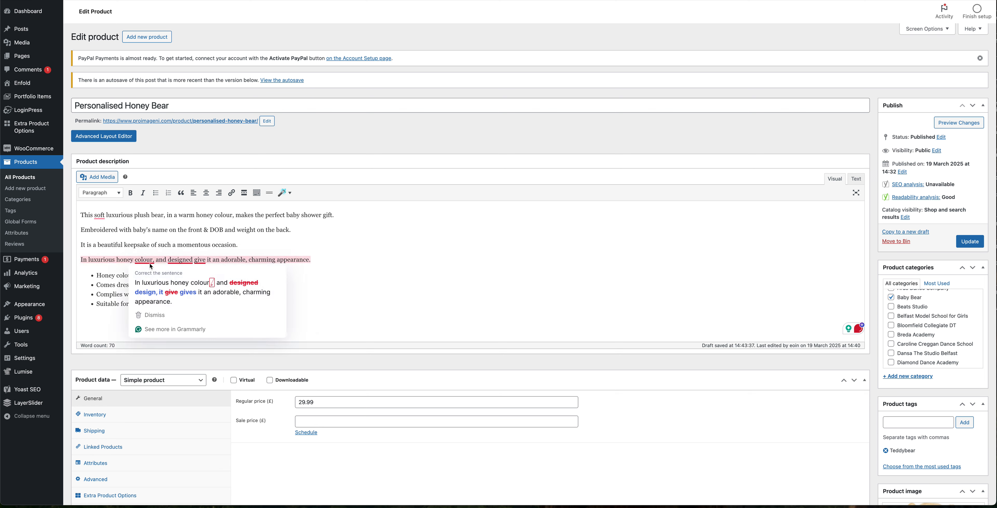
click(149, 282)
click(104, 217)
click(110, 242)
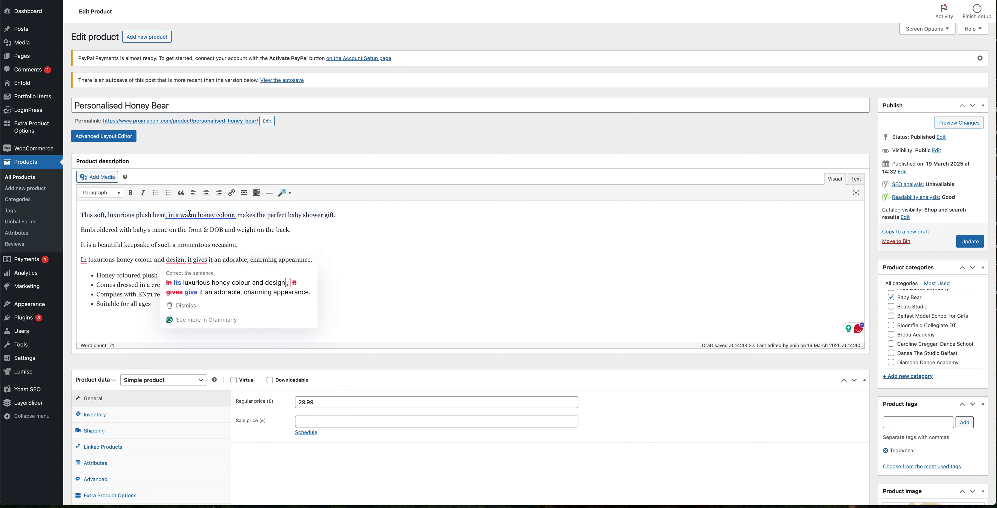
Step: Accept the remaining corrections so the description opens 'In a warm honey colour' and update the product
mouse_move(170, 217)
click(196, 237)
mouse_move(91, 261)
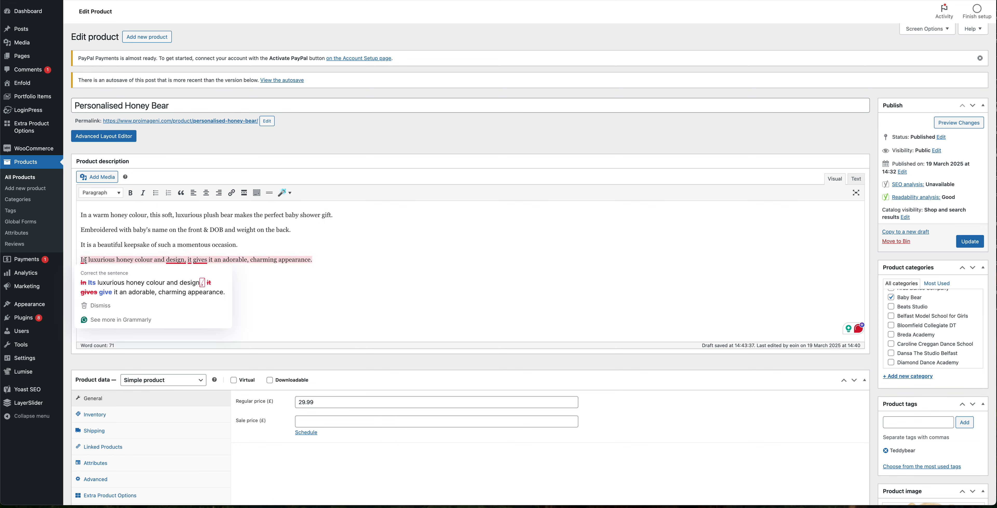
click(93, 279)
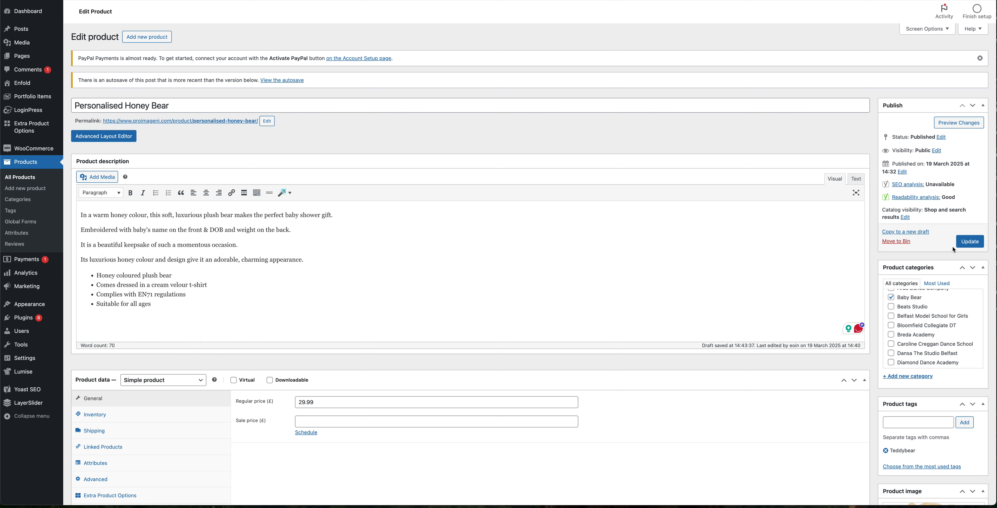
click(968, 244)
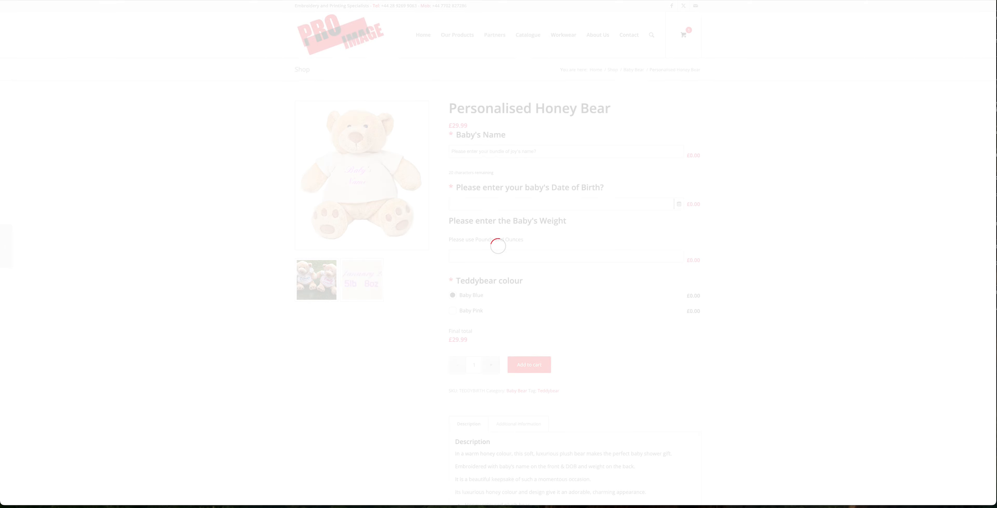
Step: Enter a test first name in the Baby's Name field on the product page
click(529, 150)
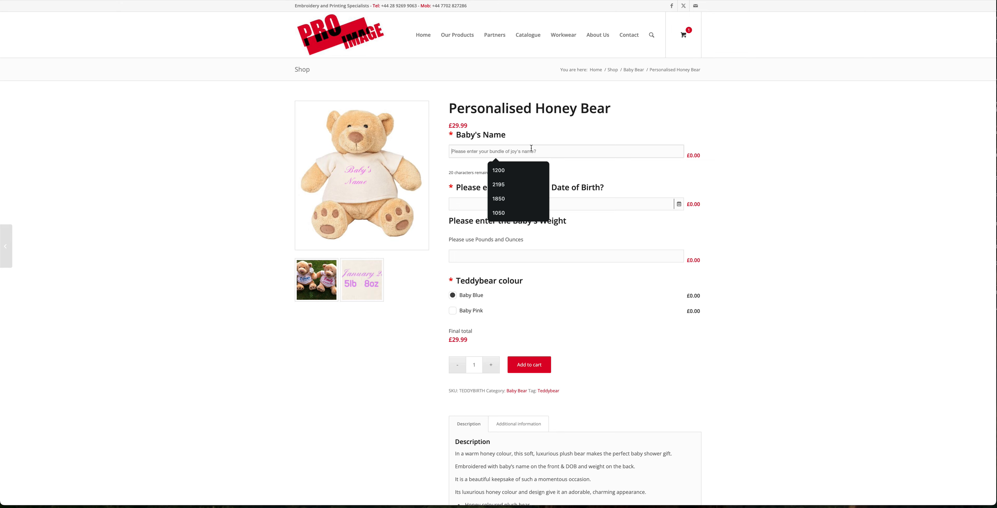
text(Eoin)
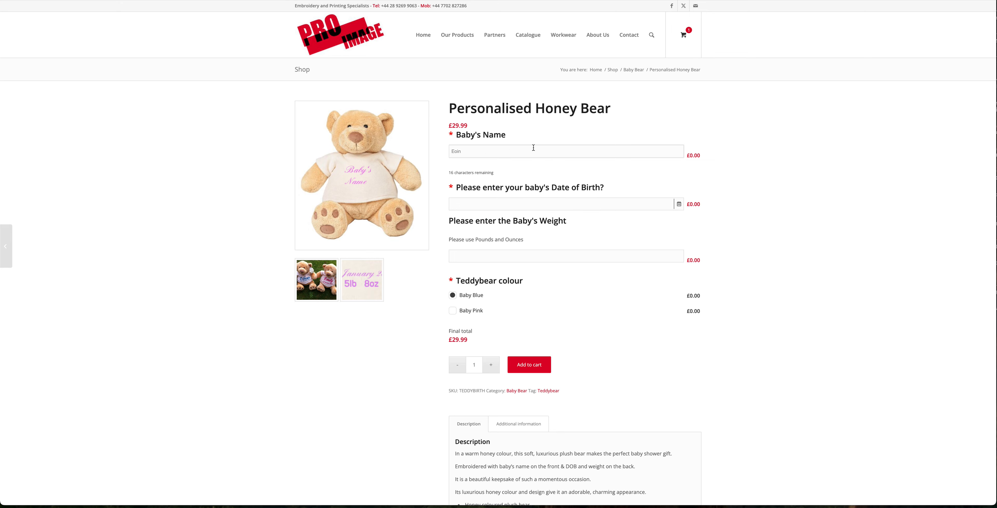
scroll(531, 178, down, 1)
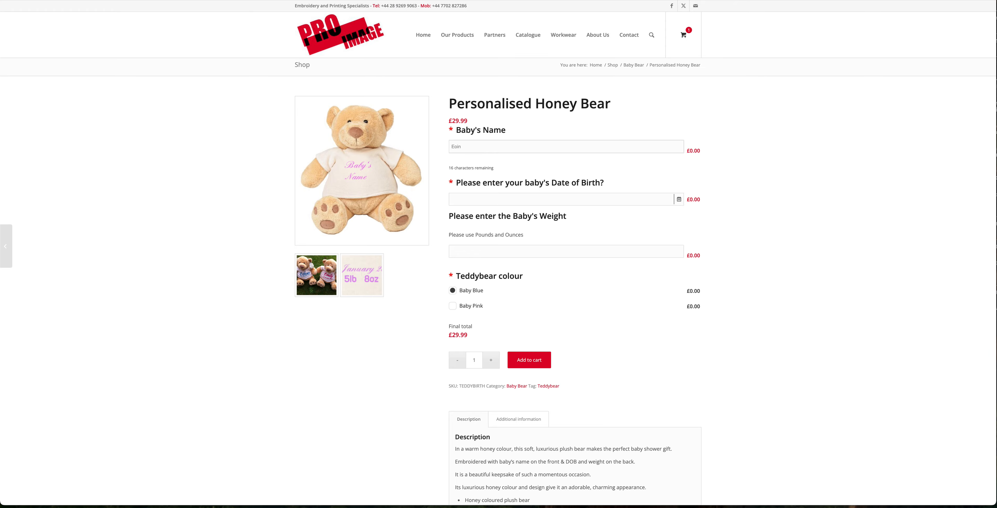
Step: Rename the radio buttons field label from Teddybear colour to Embroidery Colour and update the global form
key(ctrl+shift+Tab)
key(ctrl+Tab)
key(ctrl+Tab)
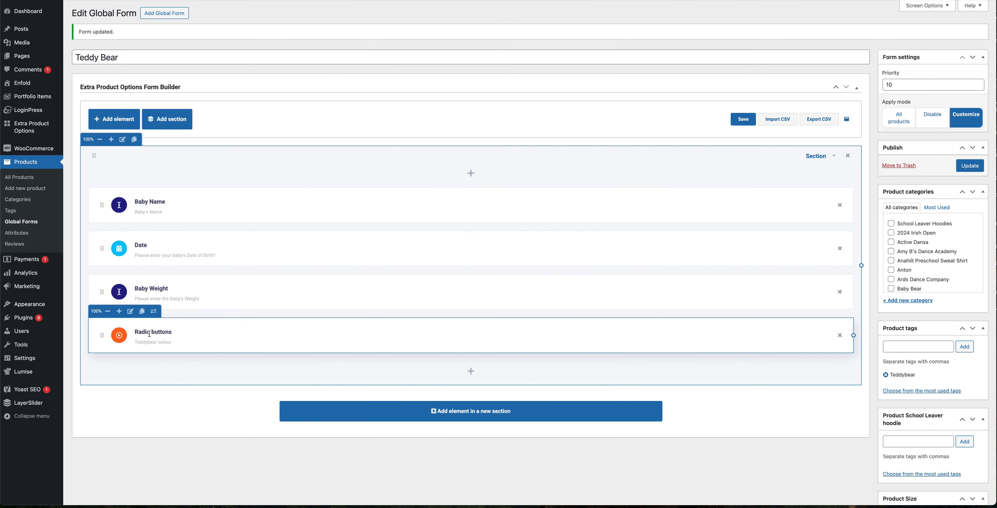
click(131, 312)
click(132, 75)
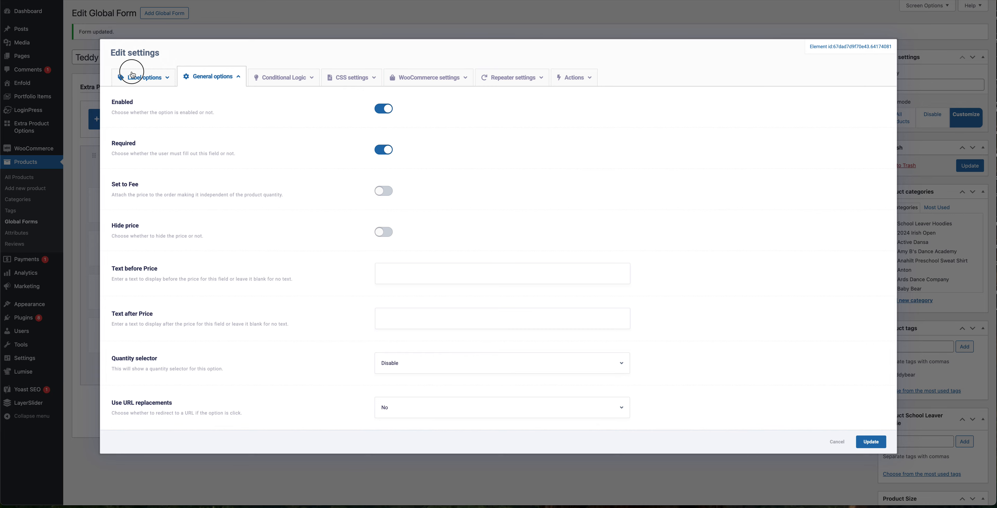
click(410, 156)
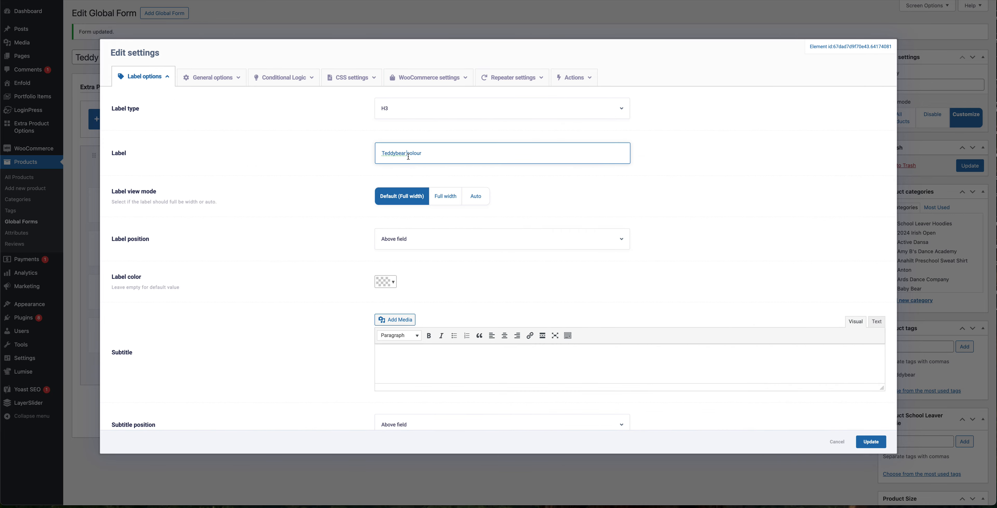
double_click(397, 154)
text(Embroidery)
key(BackSpace)
key(Right)
key(Delete)
text(C)
click(872, 441)
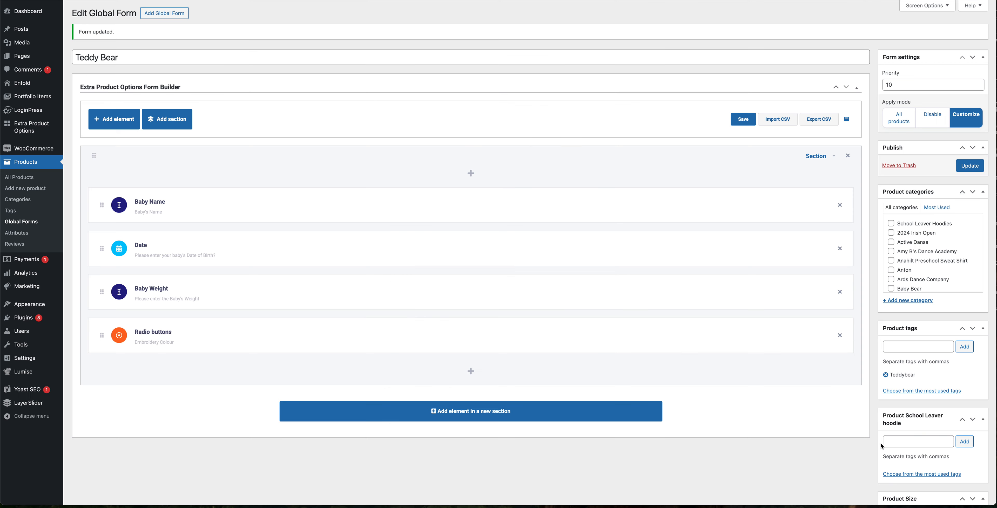
click(959, 166)
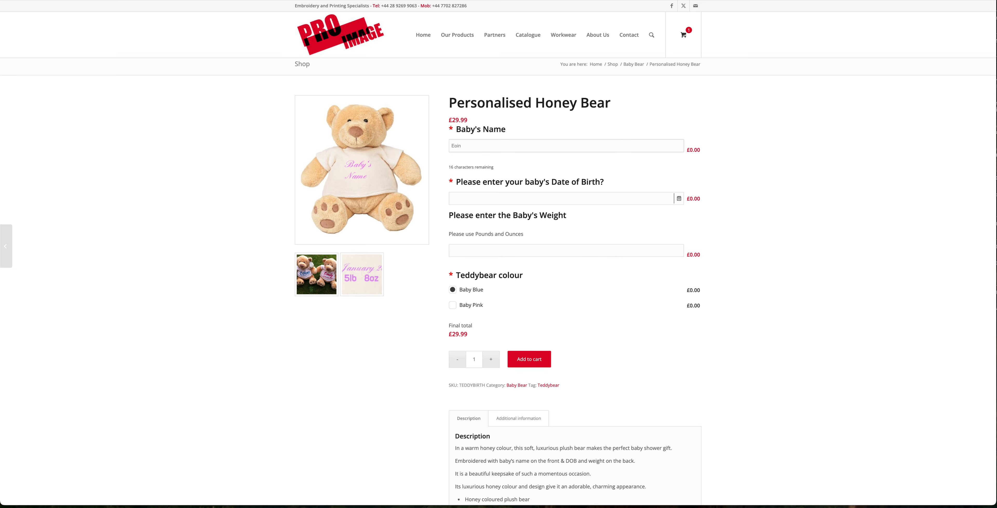
Step: Reload the product page and try the Embroidery Colour options
key(super+r)
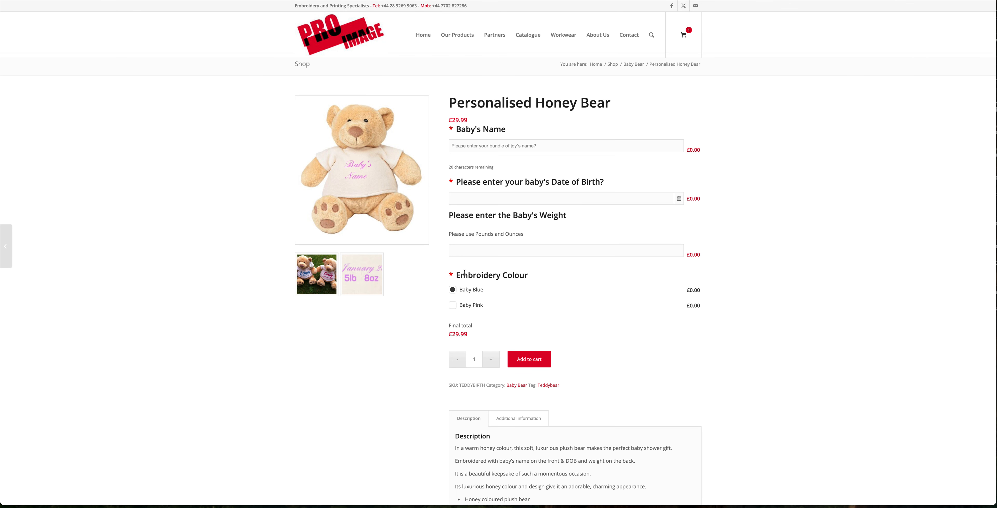
drag(462, 274, 519, 272)
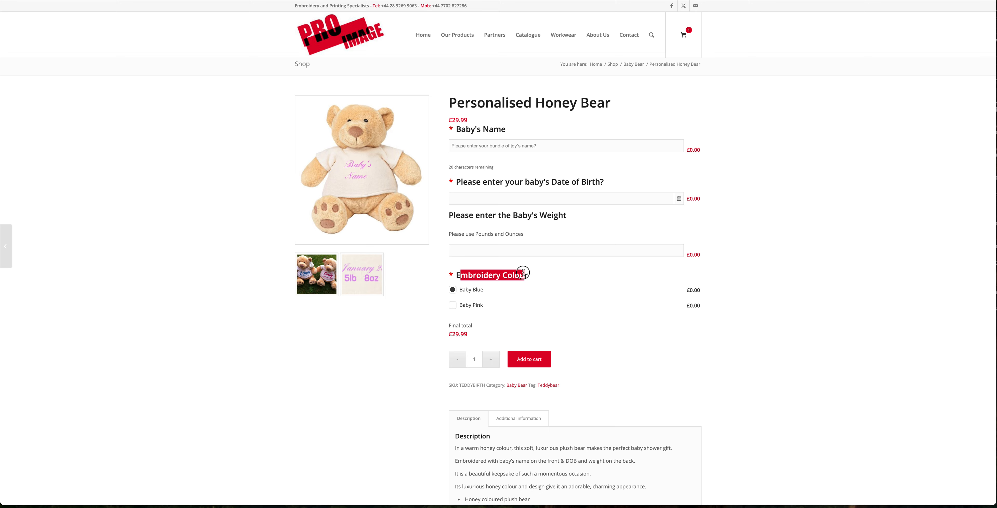
click(452, 305)
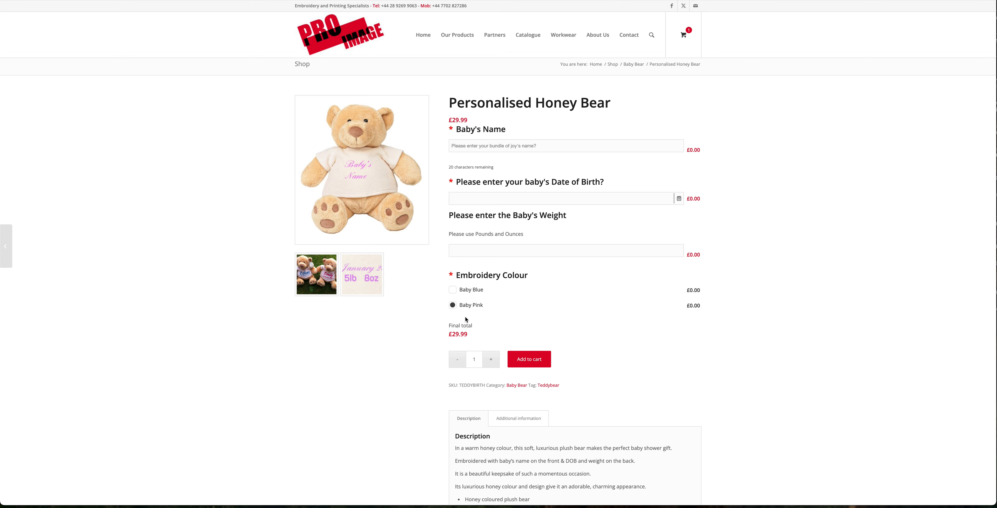
click(248, 0)
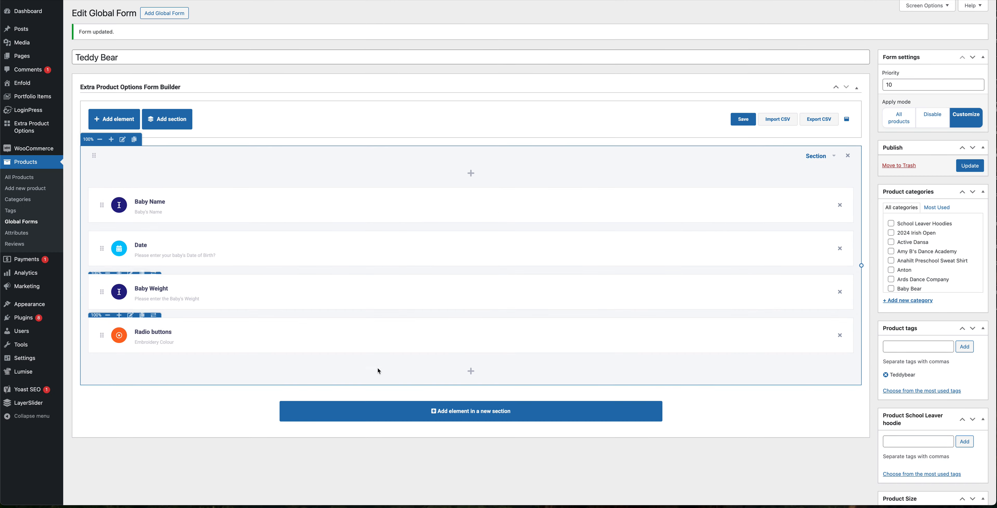
click(471, 369)
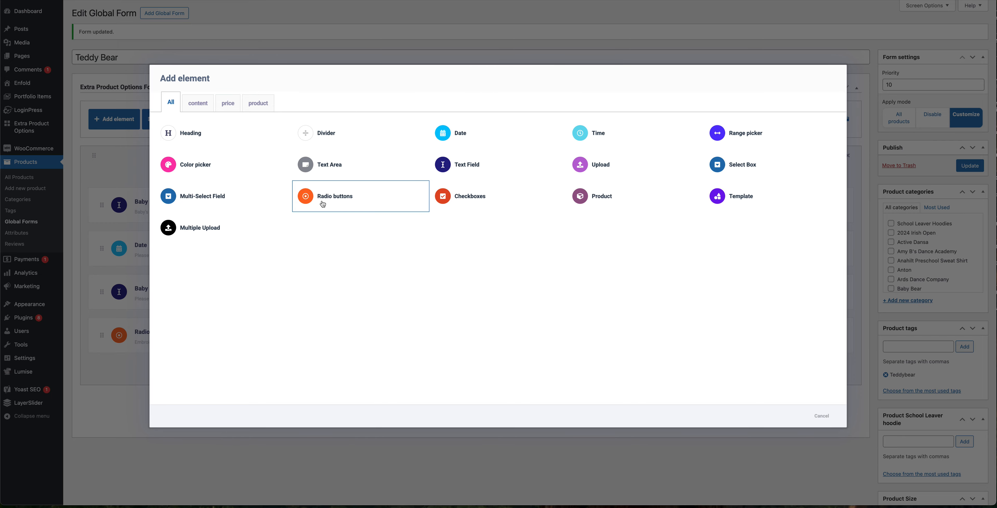
click(333, 0)
click(453, 291)
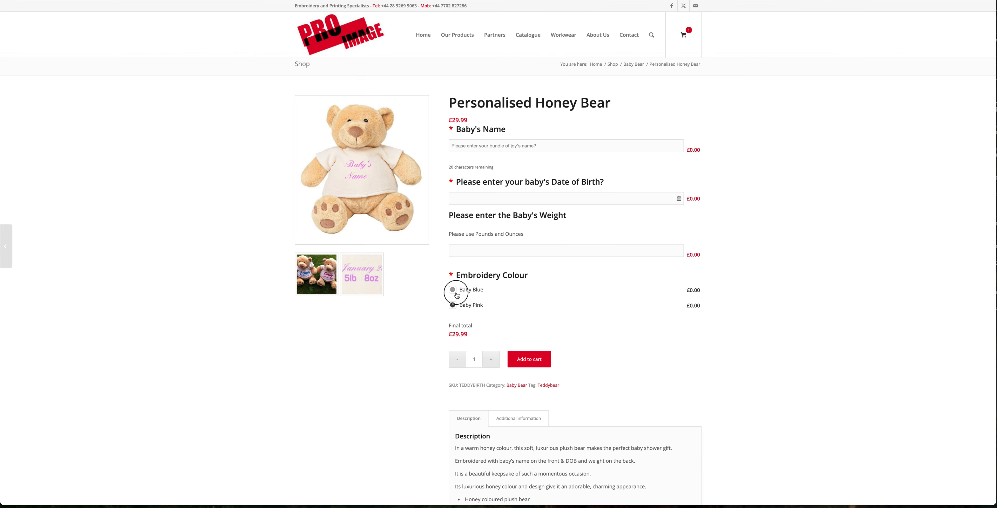
click(453, 306)
click(267, 0)
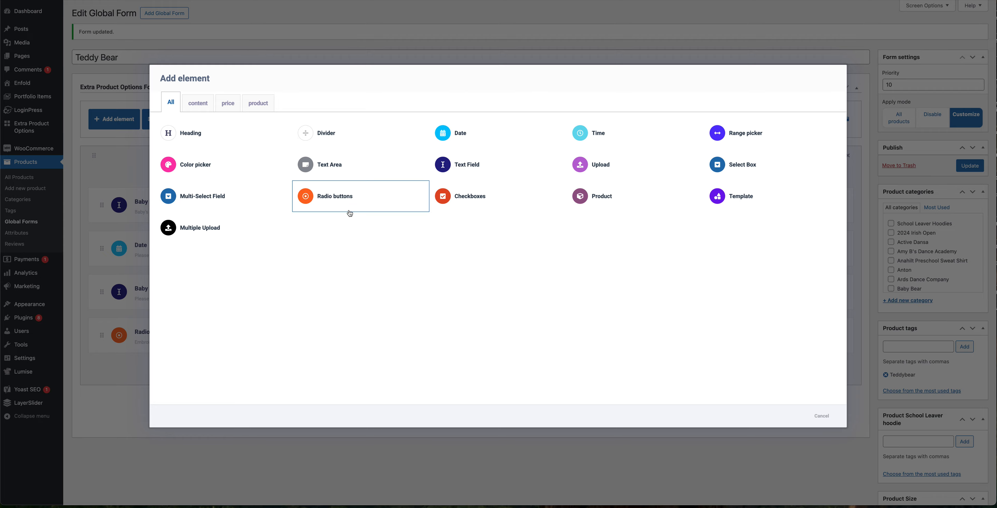
click(877, 53)
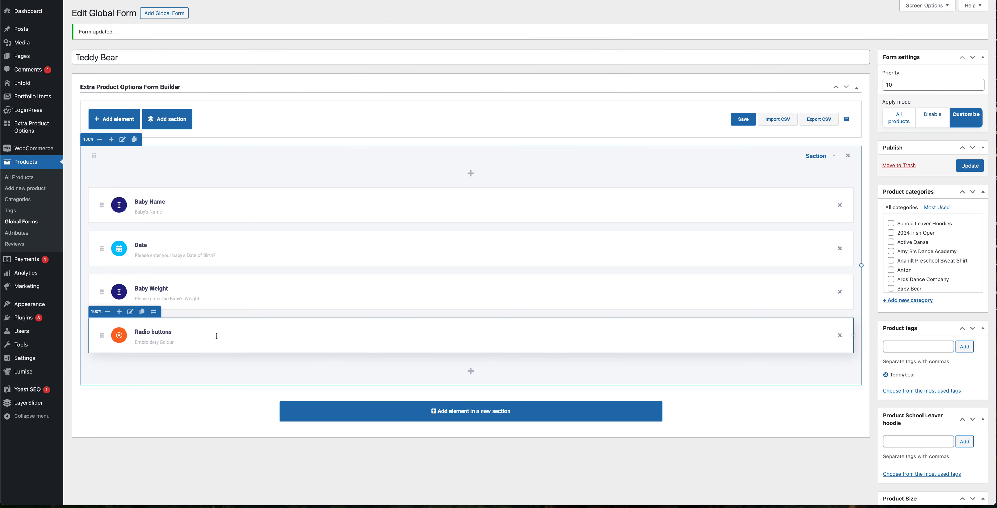
Step: Move the Embroidery Colour radio buttons to the top of the form and update it
drag(102, 335, 105, 204)
click(968, 168)
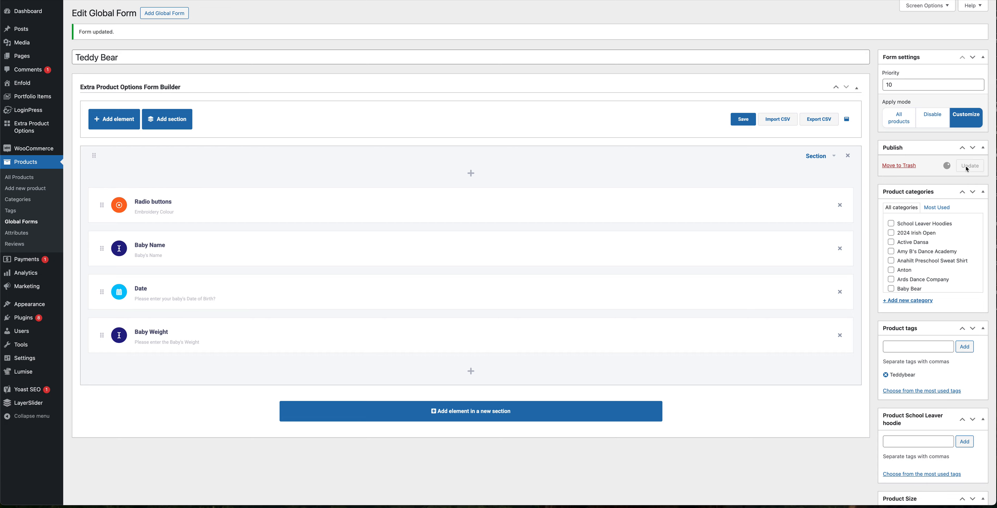
Step: Reload the product page to check the Embroidery Colour field's new position
key(ctrl+Tab)
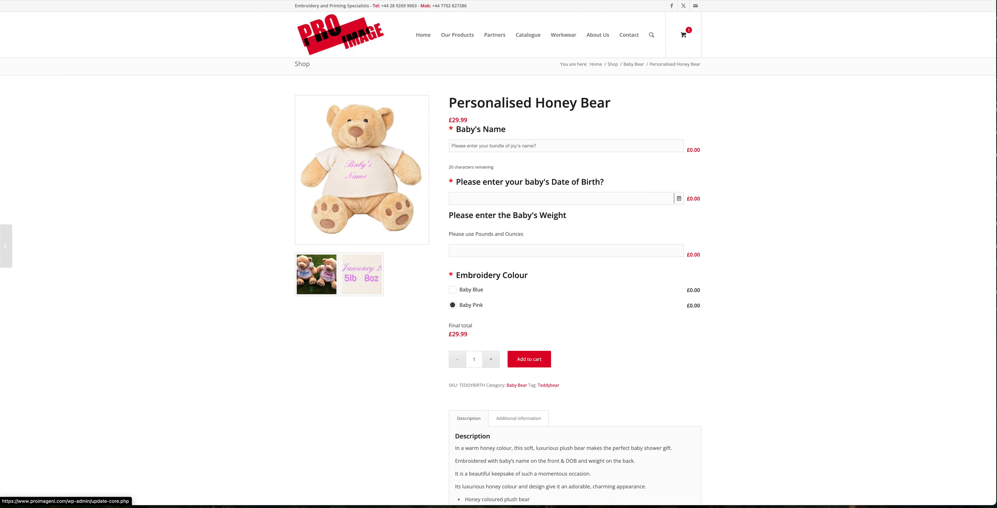
key(ctrl+r)
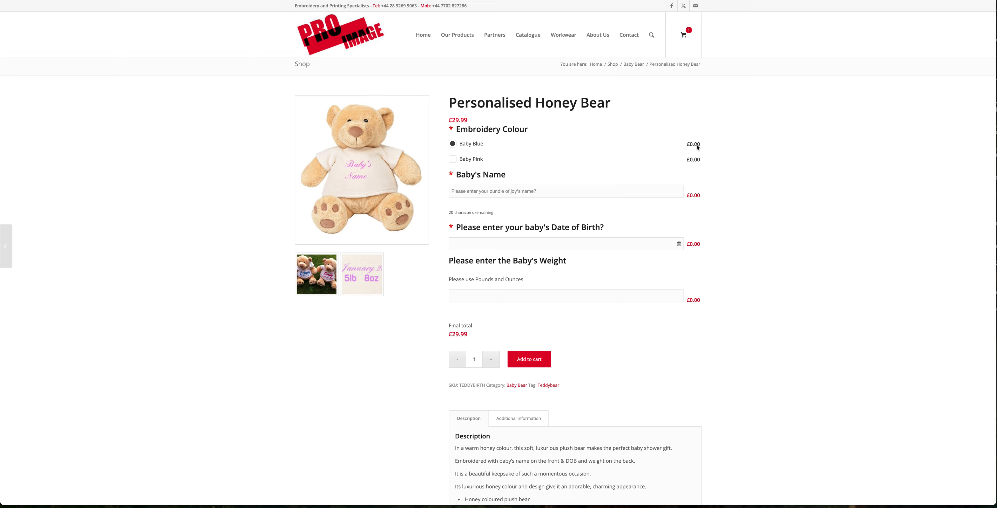
drag(687, 143, 706, 160)
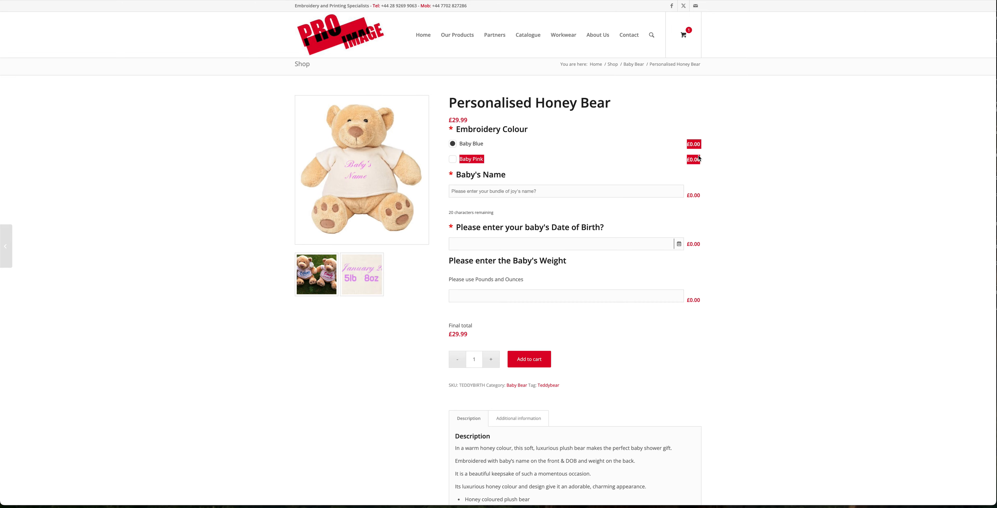
Step: Add a Divider element below the Embroidery Colour radio buttons and update the form
click(663, 149)
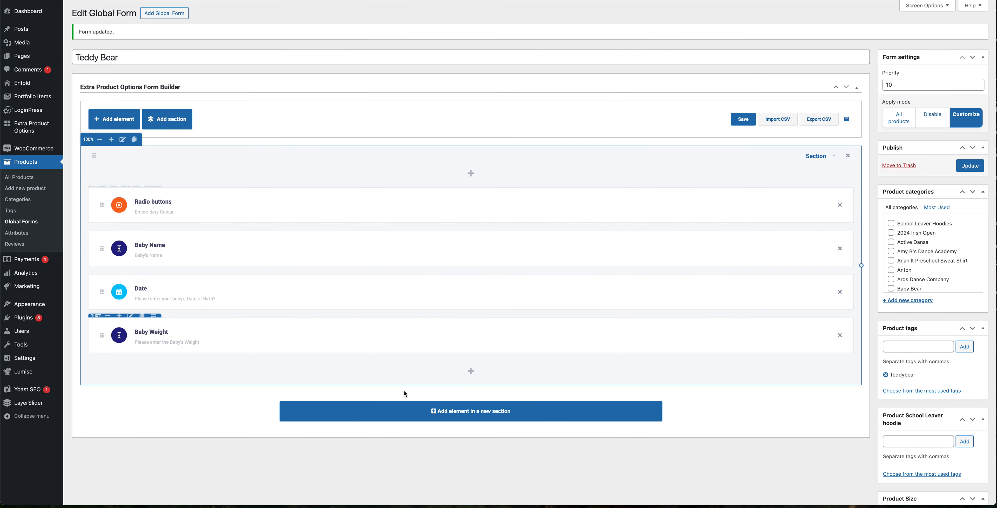
click(471, 371)
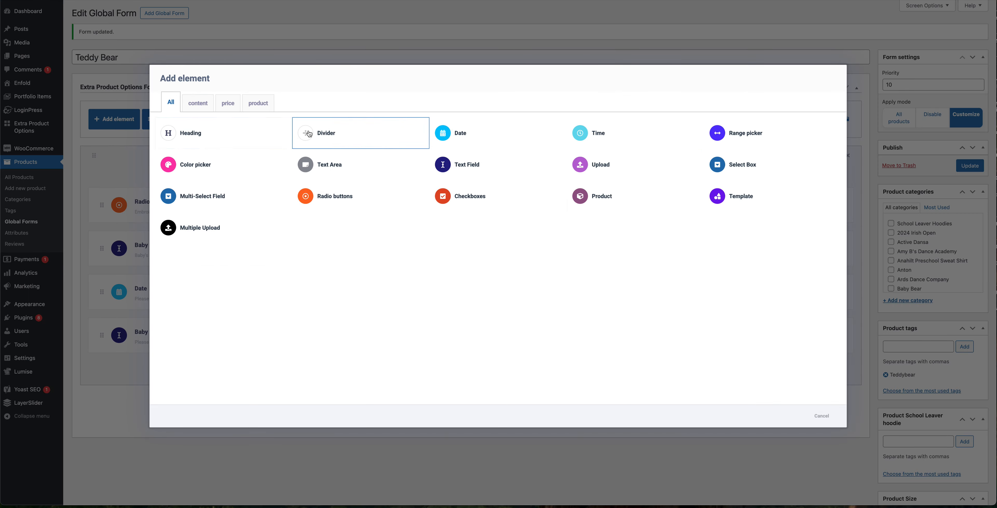
click(305, 137)
drag(103, 385, 112, 249)
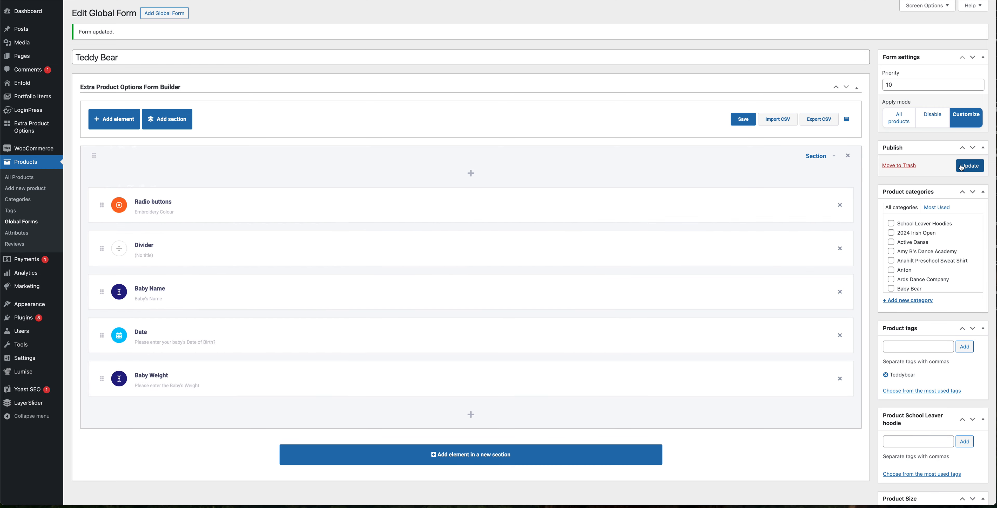
click(969, 165)
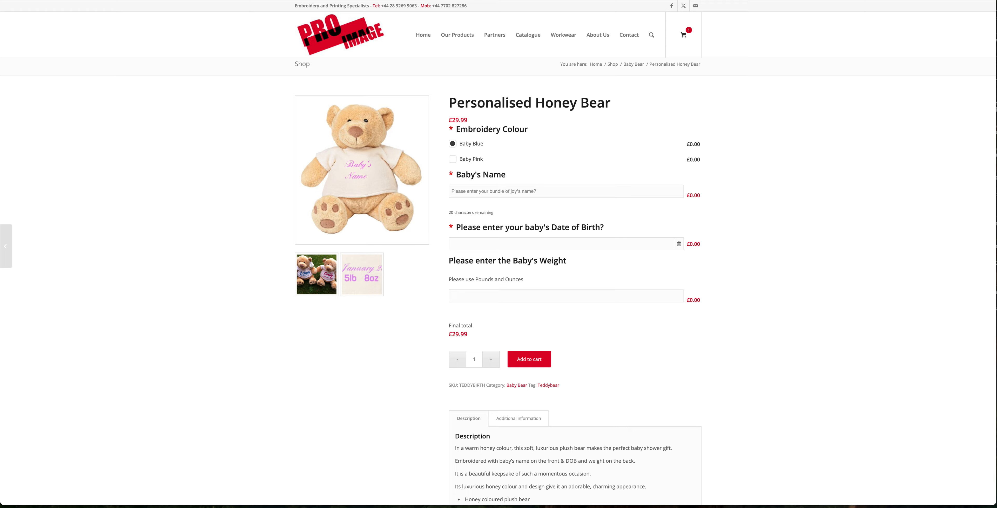
Step: Reload the product page and test a long full name in the Baby's Name field before clearing it
key(super+r)
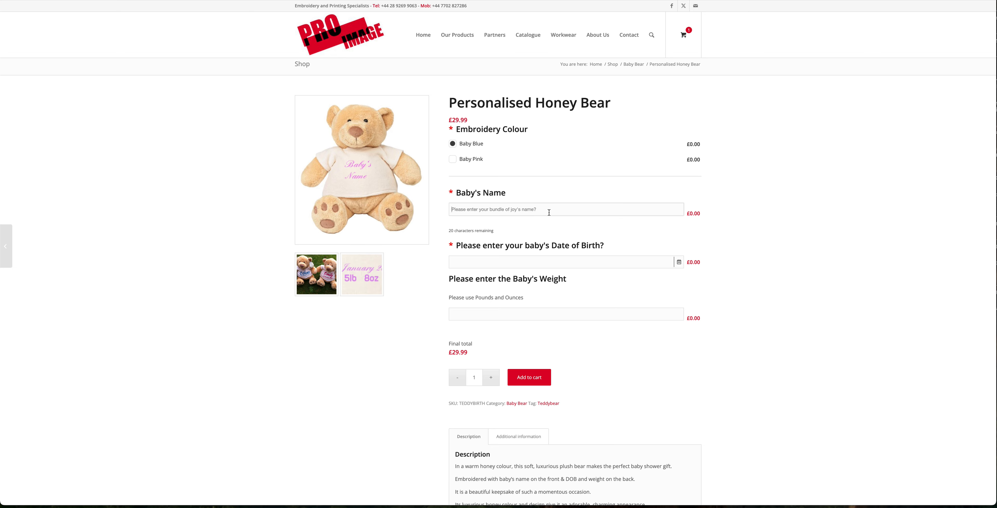
text(Eoipn)
click(461, 210)
key(BackSpace)
key(ctrl+a)
key(BackSpace)
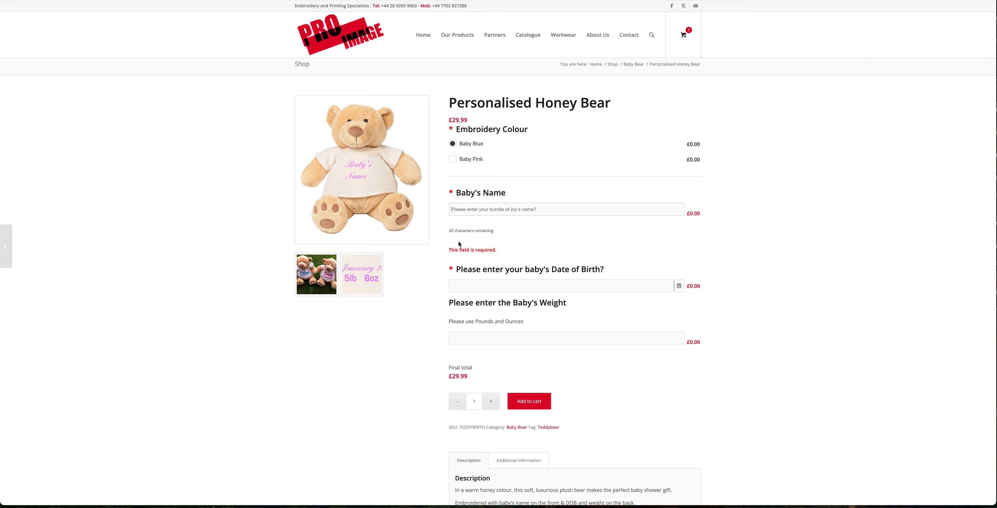
Step: Inspect the Baby's Name character counter and the date-of-birth picker on the product page
scroll(458, 245, up, 1)
drag(450, 231, 453, 232)
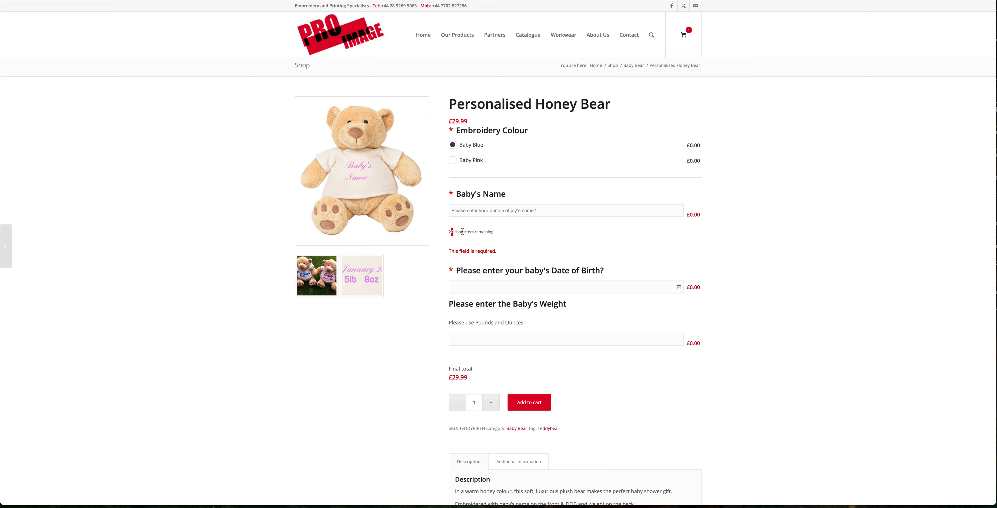
click(466, 234)
click(488, 285)
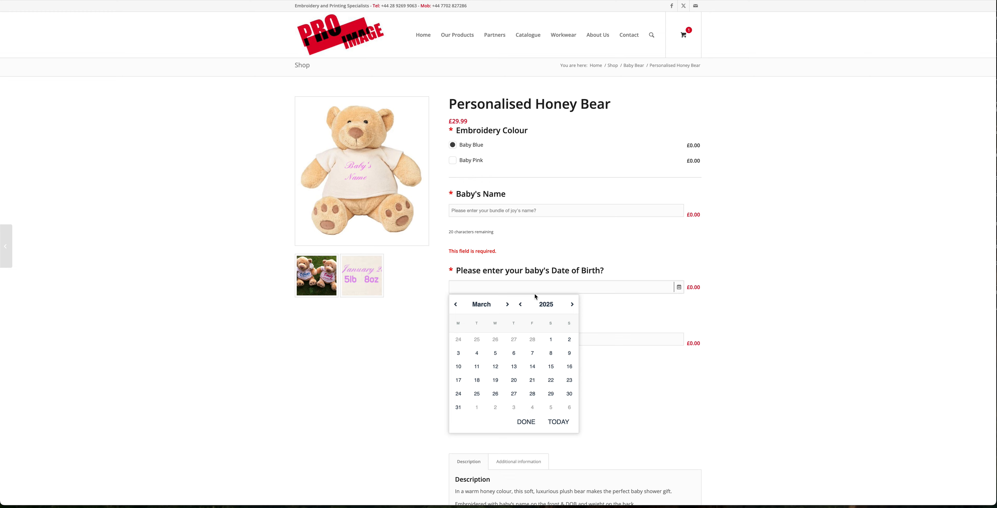
click(524, 231)
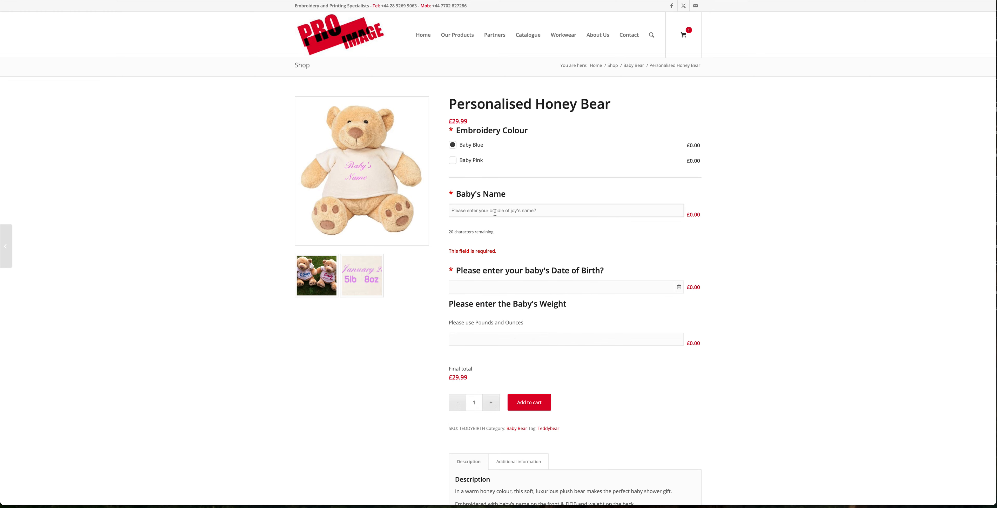
Step: Enter a full name in the Baby's Name field up to its character limit
click(495, 213)
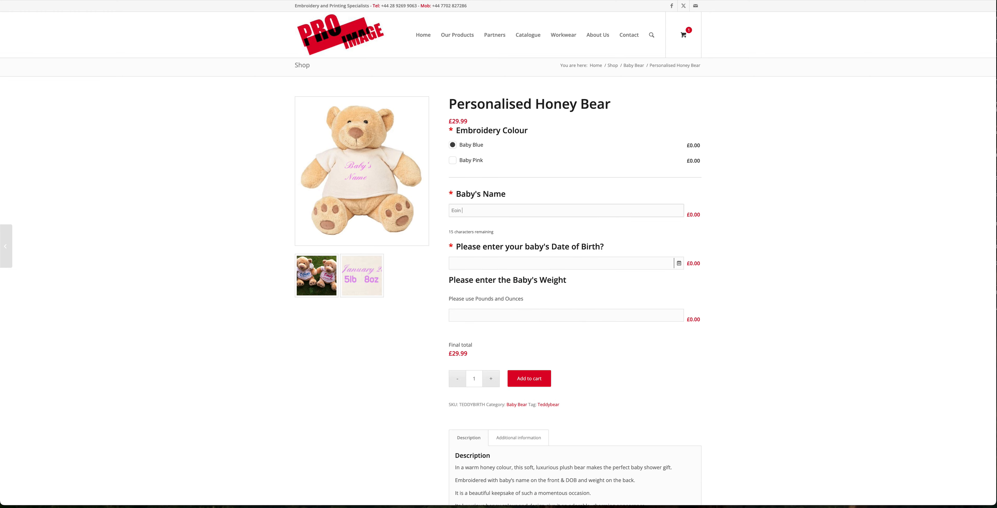
Step: Pick 12/09/2024 as the baby's date of birth and enter 7.9 as the baby's weight
click(487, 259)
click(456, 281)
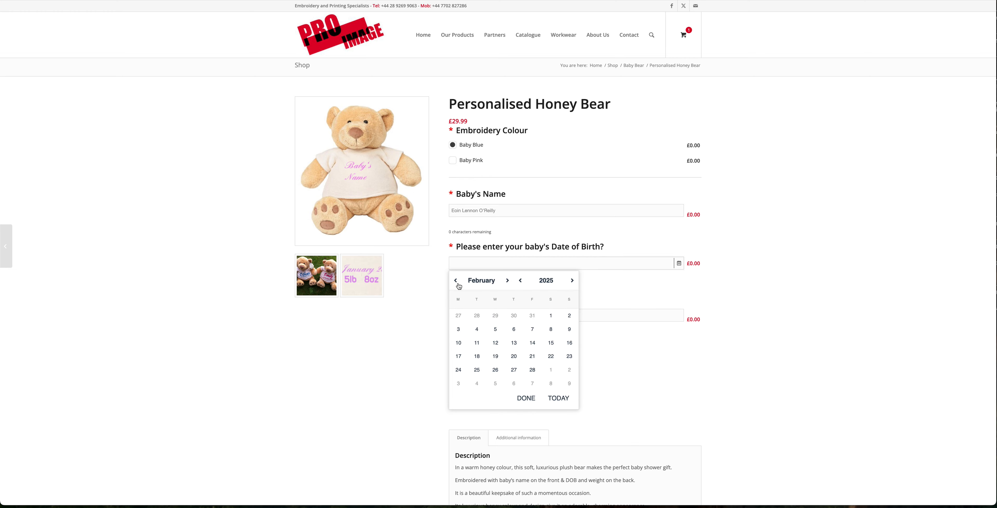
click(456, 281)
click(456, 281)
click(456, 281)
click(456, 280)
click(456, 281)
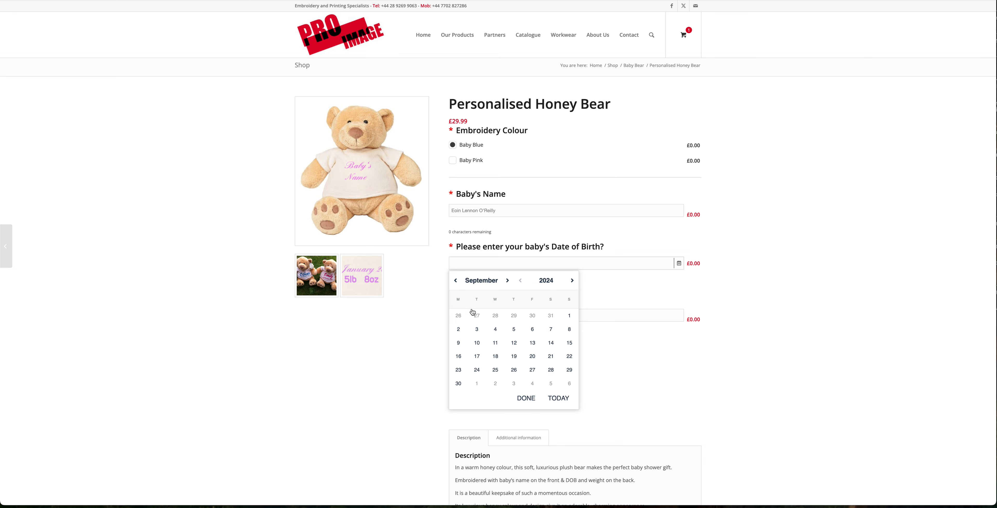
click(515, 344)
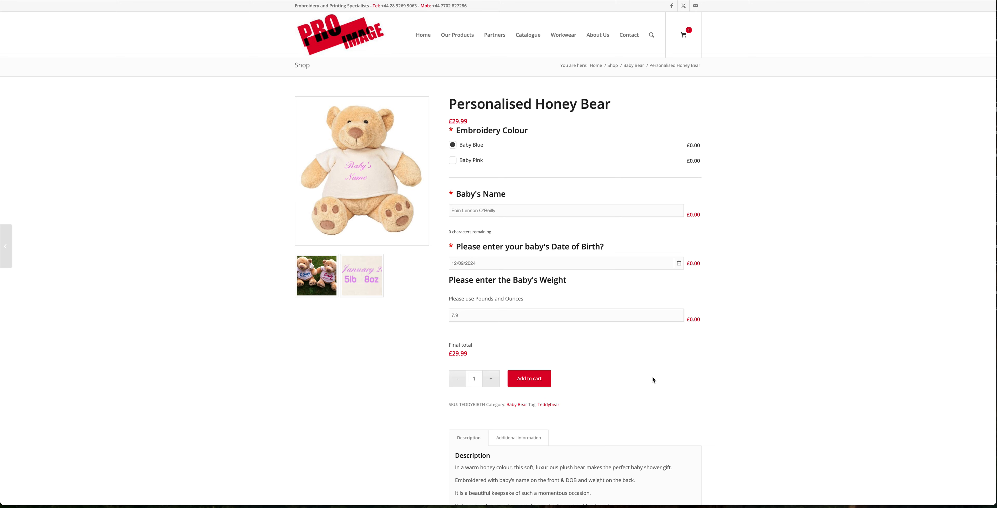
Step: Add the personalised Honey Bear to the cart
click(532, 379)
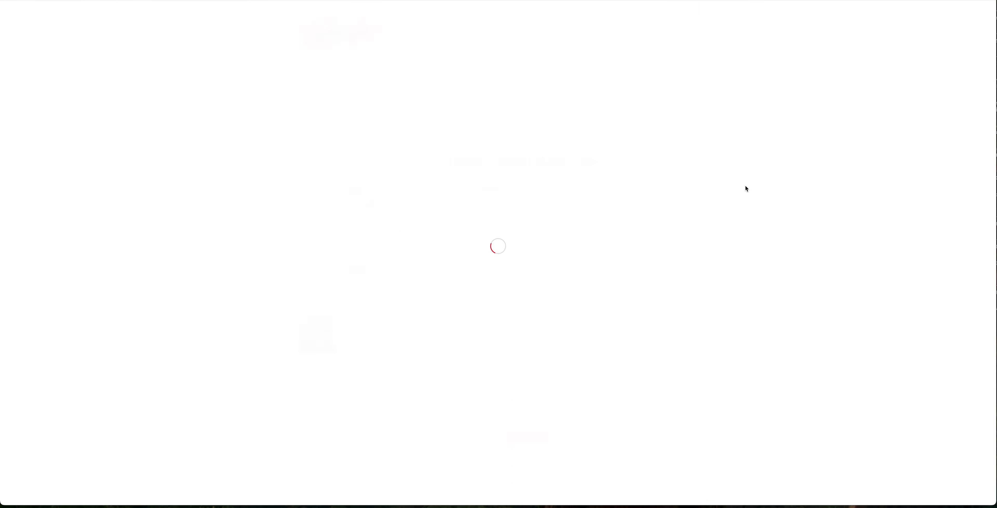
click(675, 122)
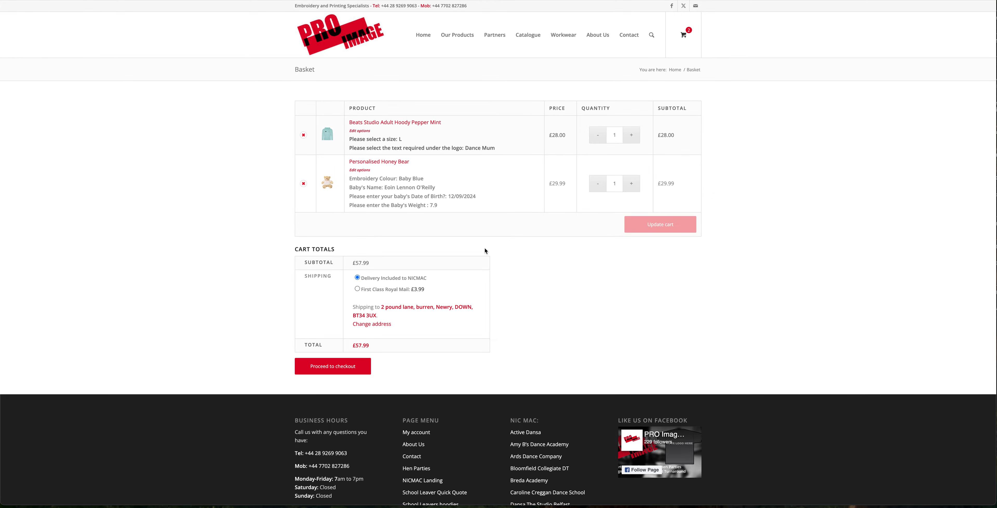
Step: Remove the Beats Studio Adult Hoody Pepper Mint item from the basket
drag(350, 177, 406, 203)
click(406, 202)
click(307, 135)
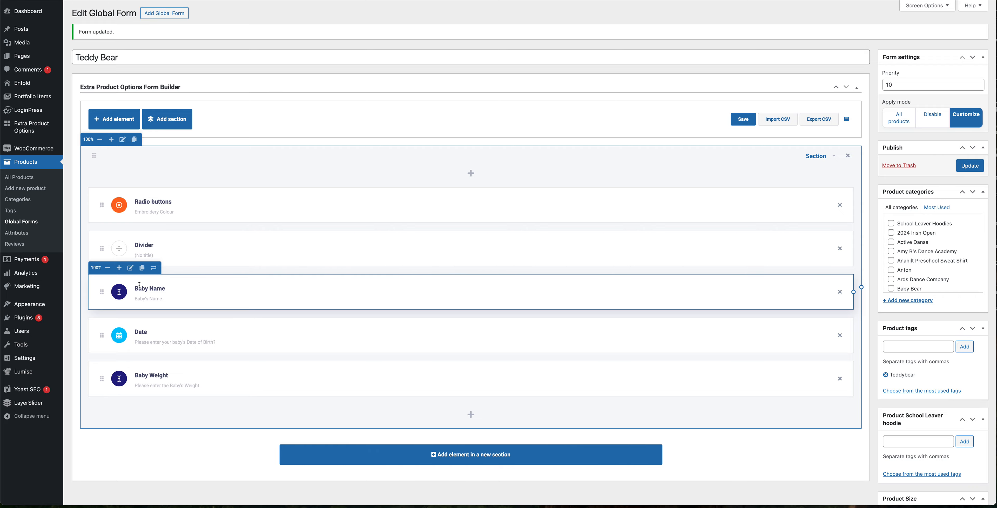
Step: Review the Baby Name element's maximum characters limit in its general options and apply the settings
click(130, 268)
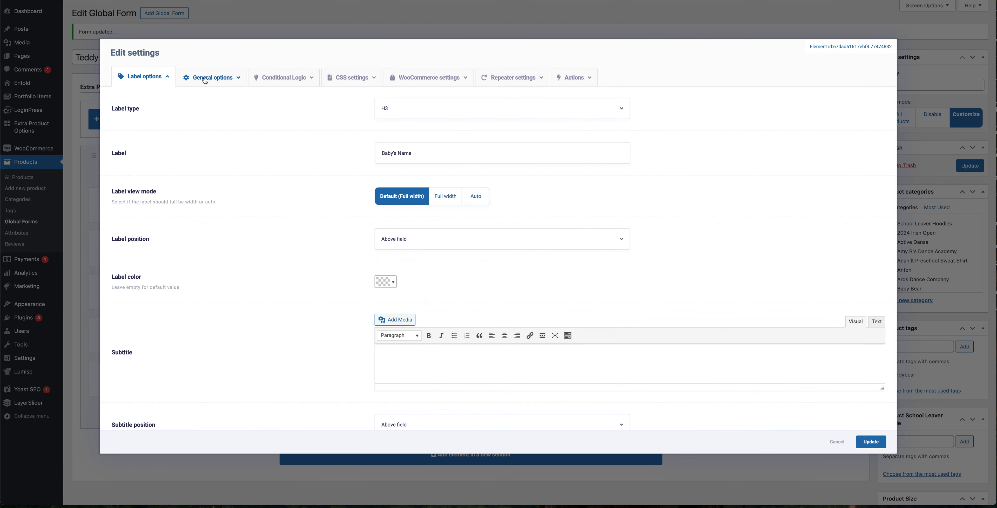
scroll(274, 162, down, 3)
scroll(273, 147, up, 3)
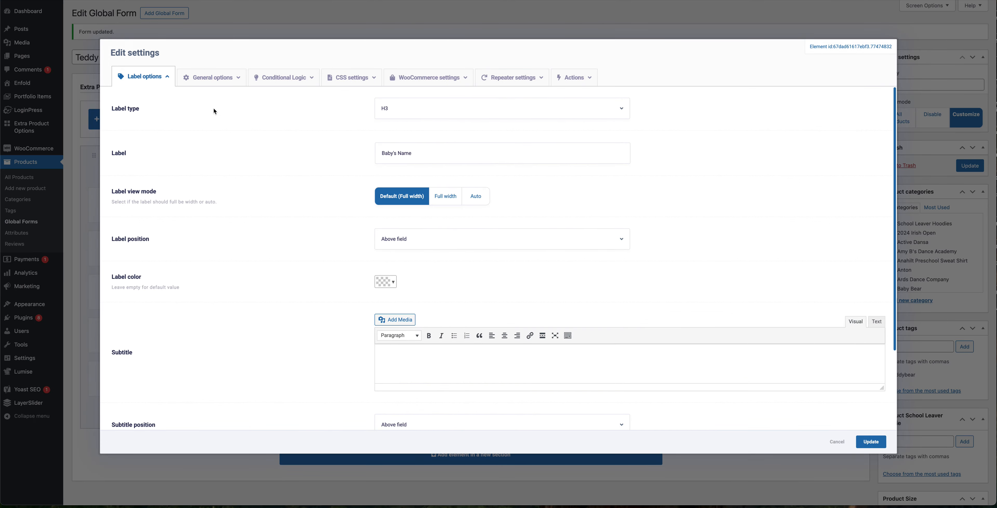
click(217, 77)
scroll(248, 205, down, 5)
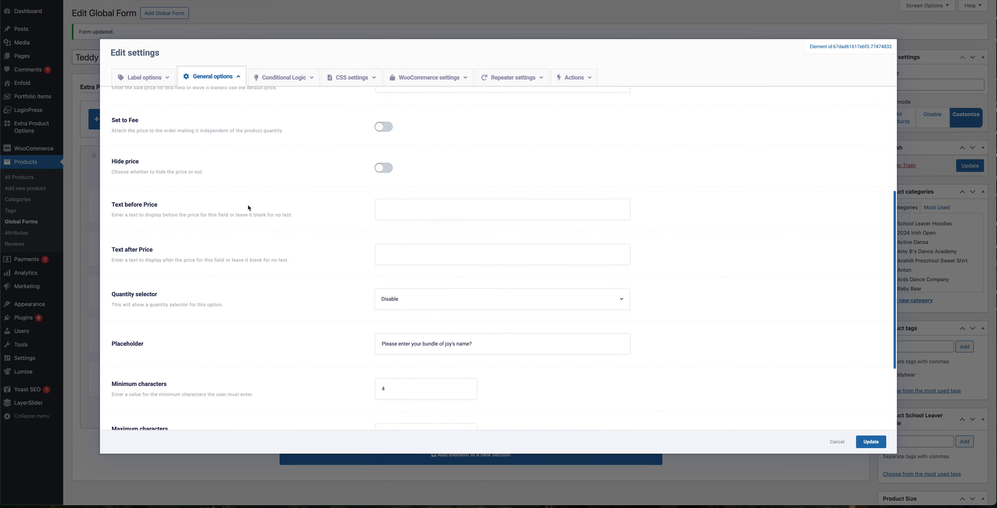
scroll(306, 232, down, 1)
click(422, 322)
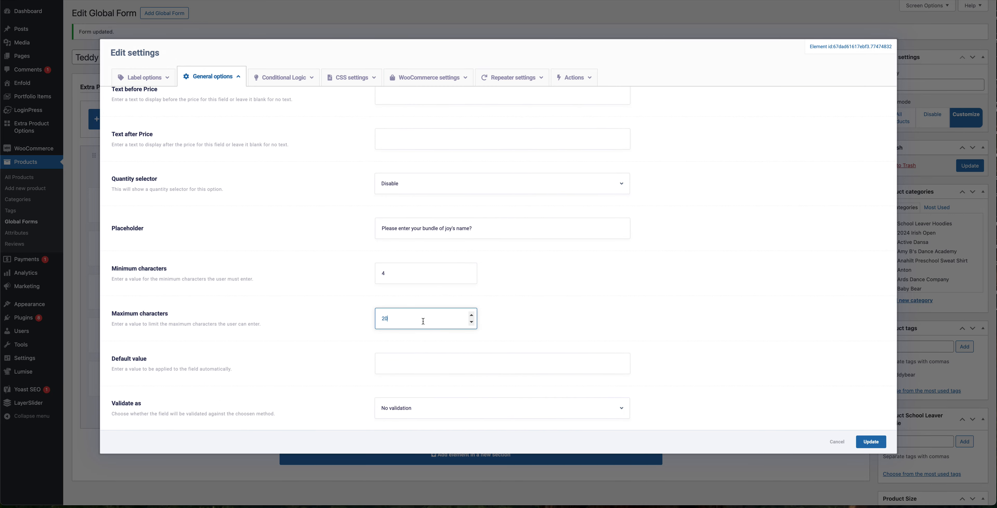
click(877, 440)
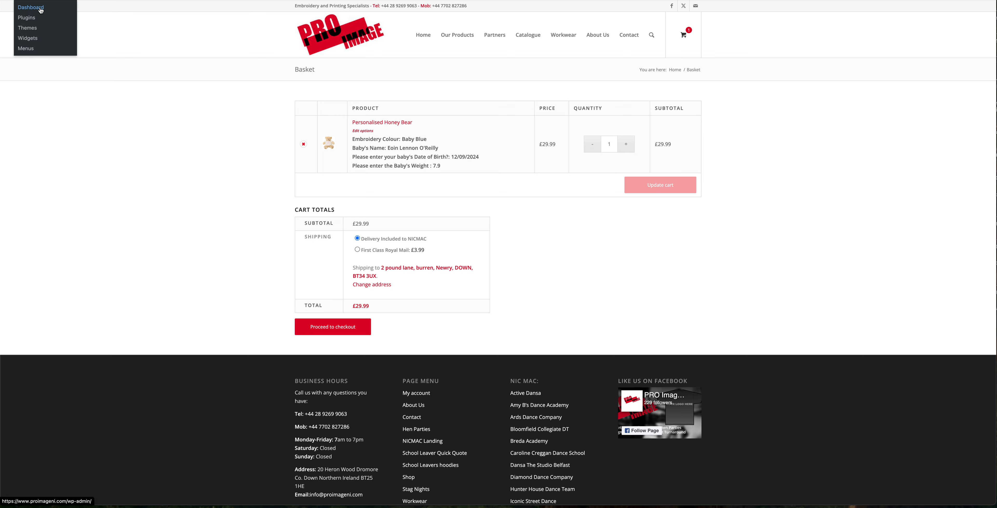
Step: Open the dashboard and mark the pending trackback comment as spam
click(40, 11)
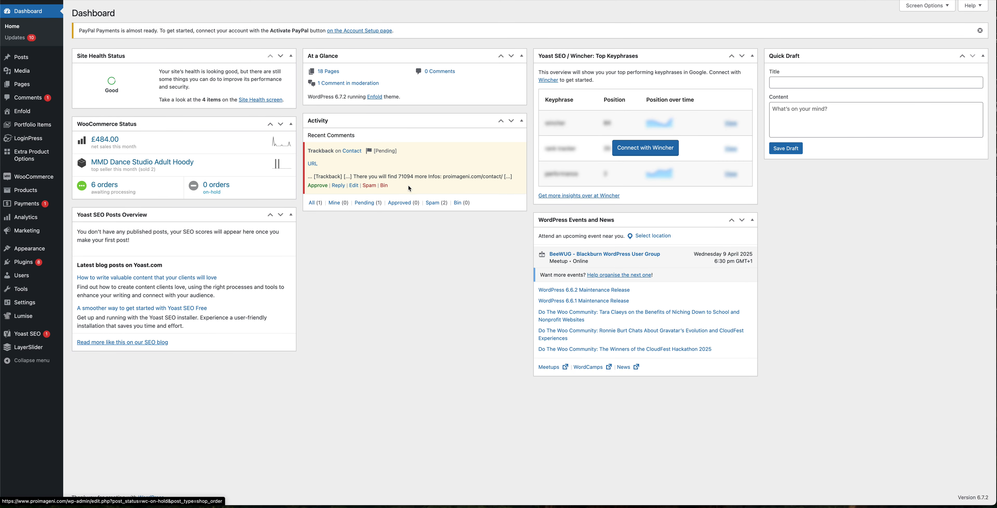
click(371, 186)
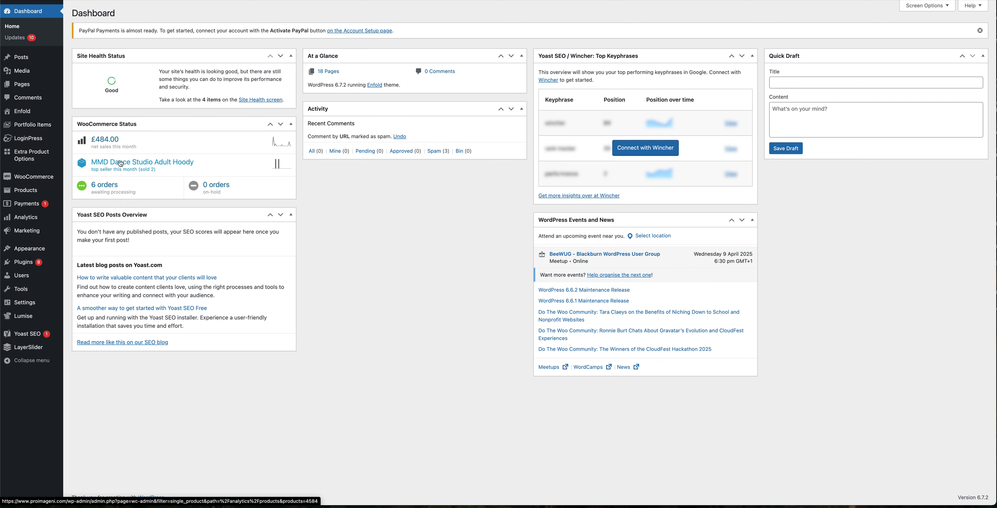
Step: Disable the Delivery Included to NICMAC shipping method in the United Kingdom zone and save the changes
mouse_move(21, 180)
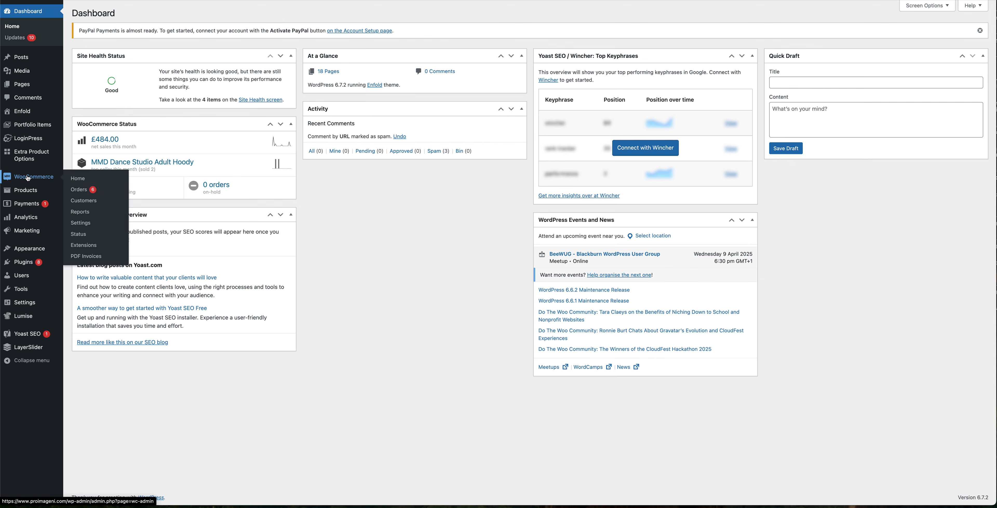
click(85, 224)
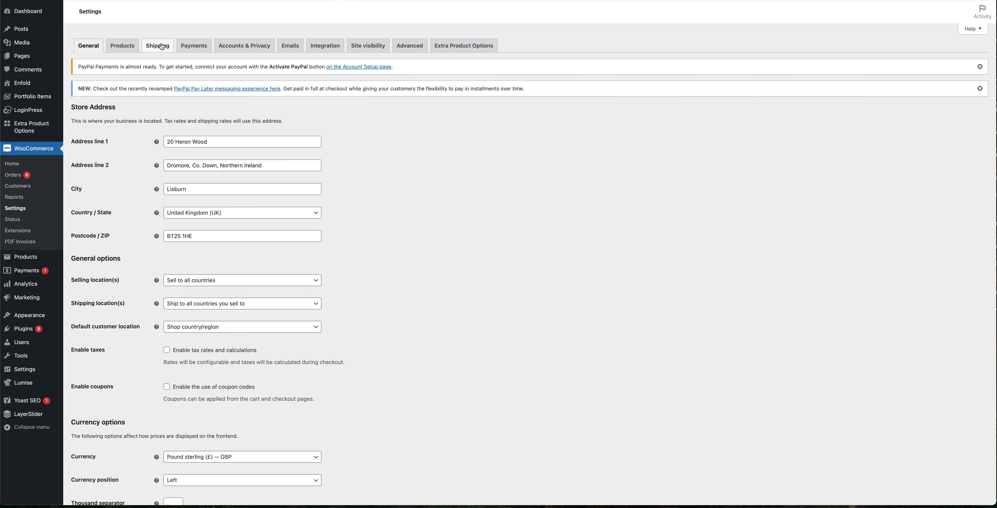
click(158, 47)
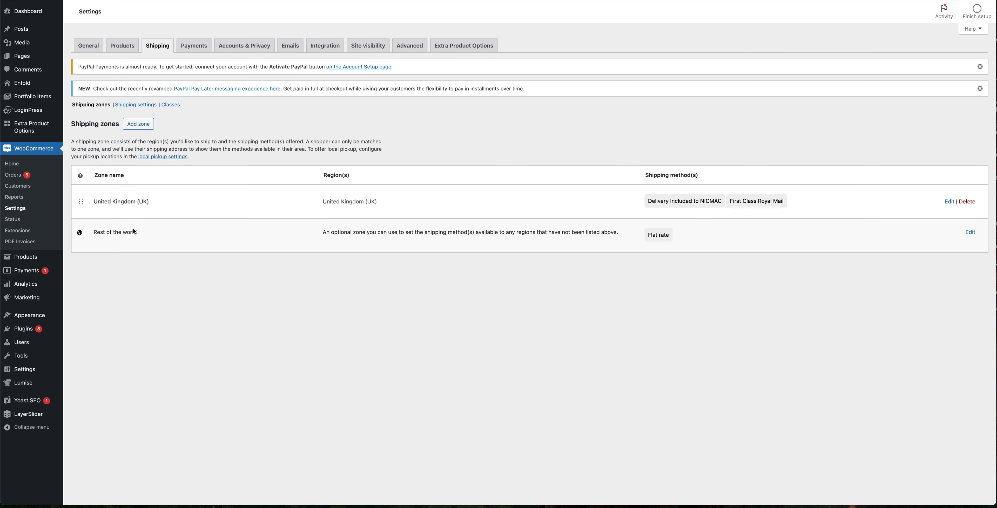
drag(137, 232, 104, 233)
click(113, 203)
click(951, 202)
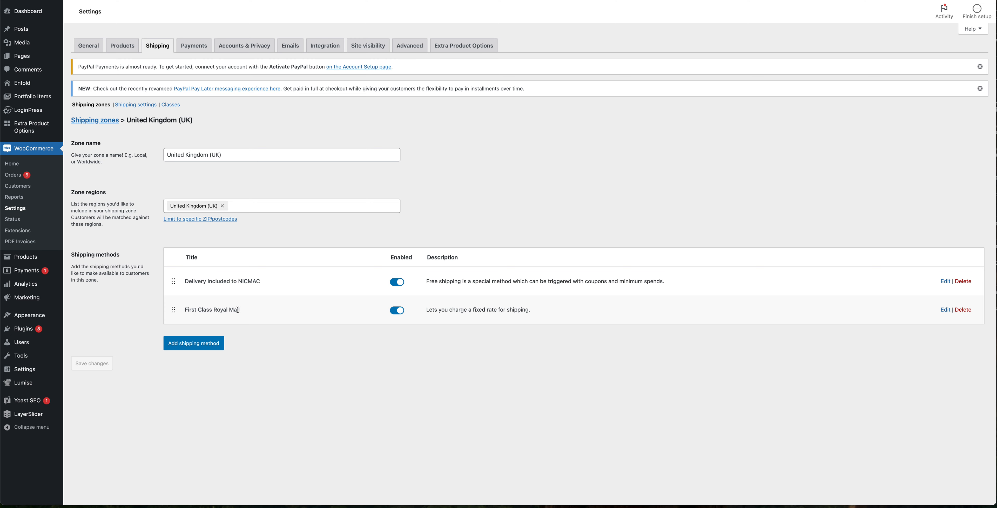
click(404, 285)
click(106, 365)
Step: Go to checkout from the cart, agree to the terms and conditions, and review the order summary
click(30, 7)
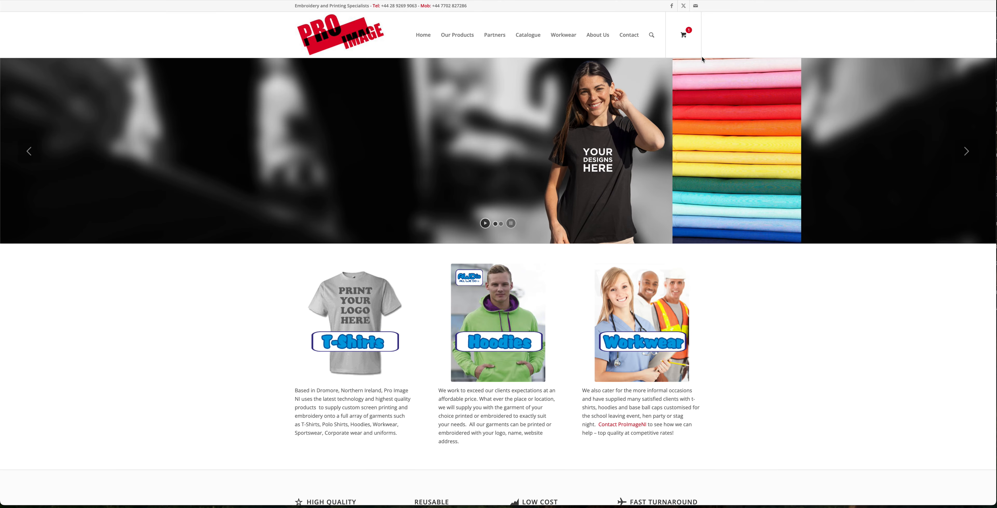
mouse_move(685, 41)
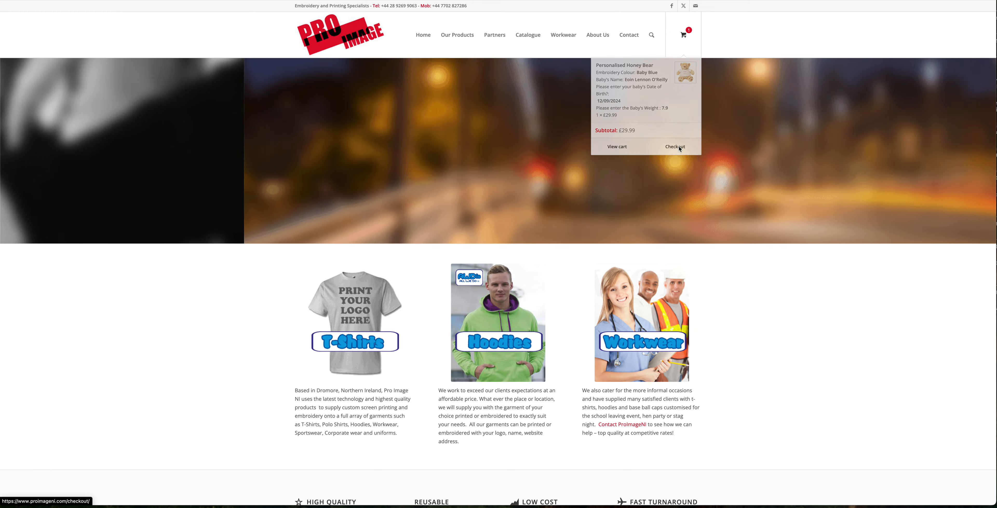
click(679, 150)
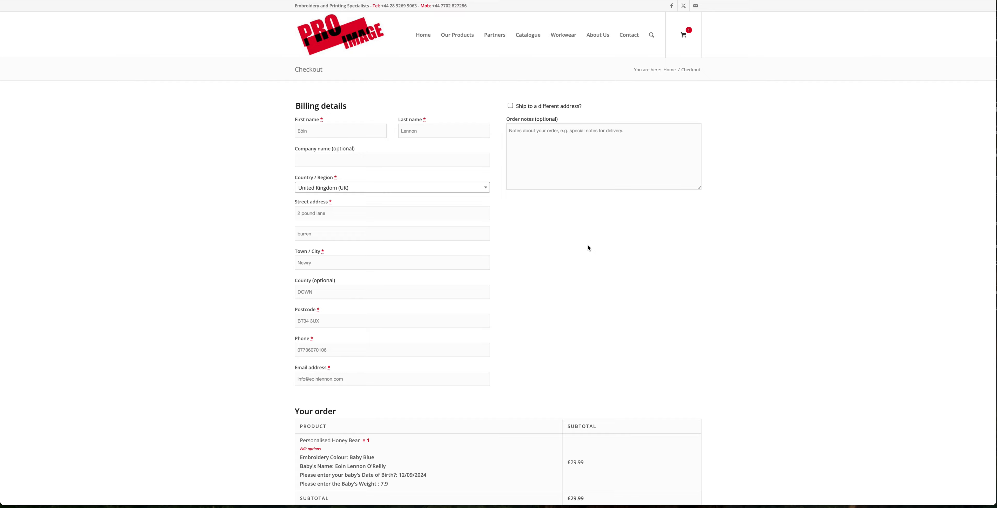
scroll(587, 246, down, 6)
scroll(587, 221, down, 2)
click(303, 390)
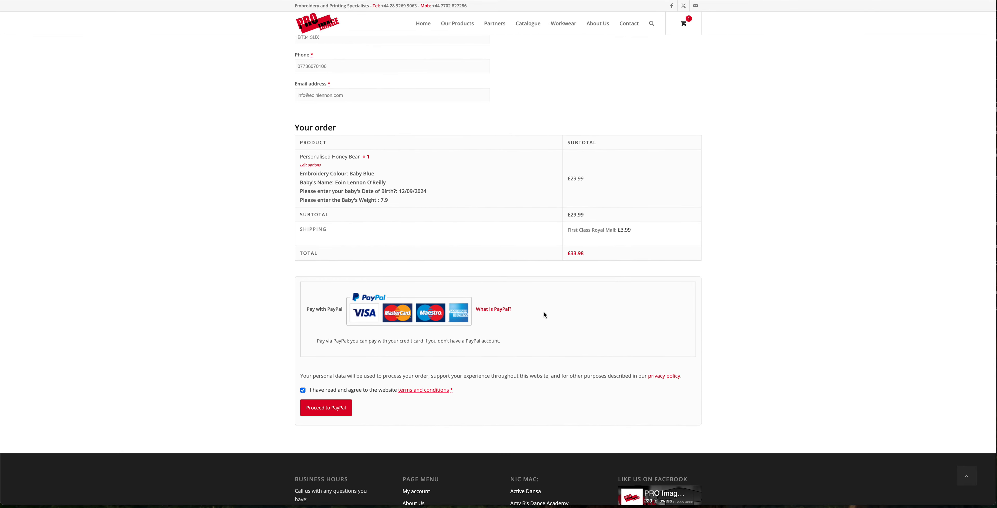
scroll(543, 313, up, 7)
scroll(541, 310, down, 2)
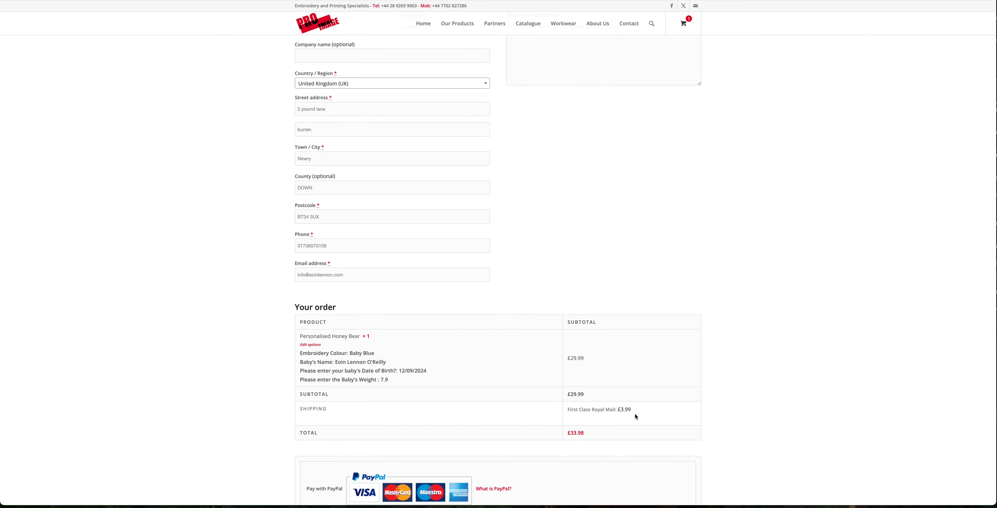
scroll(549, 306, up, 3)
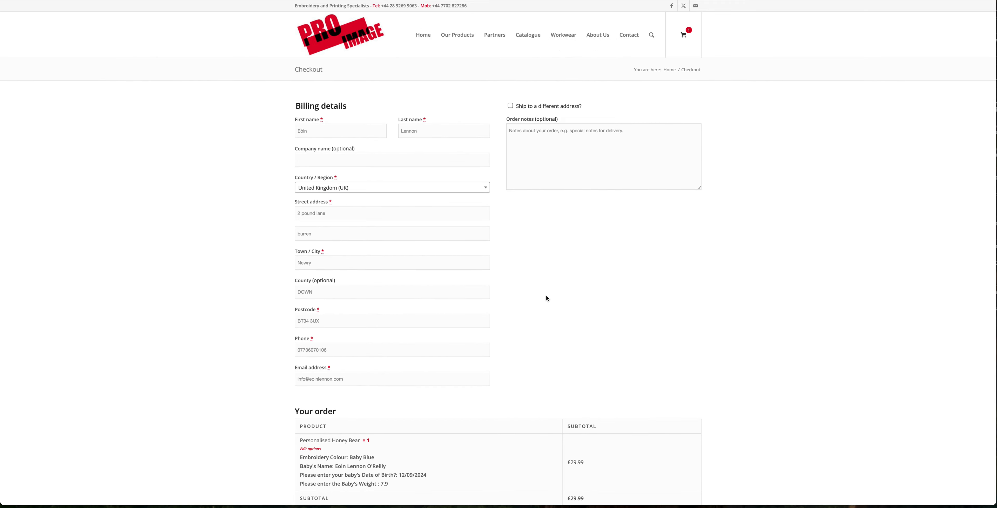
scroll(545, 287, down, 20)
scroll(543, 263, up, 20)
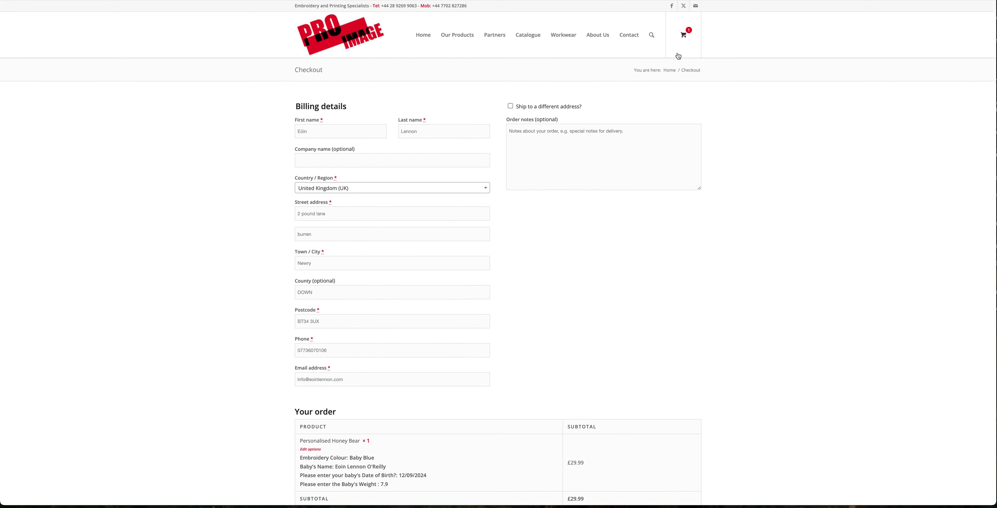
Step: Open the Extra Product Options global forms list
click(681, 38)
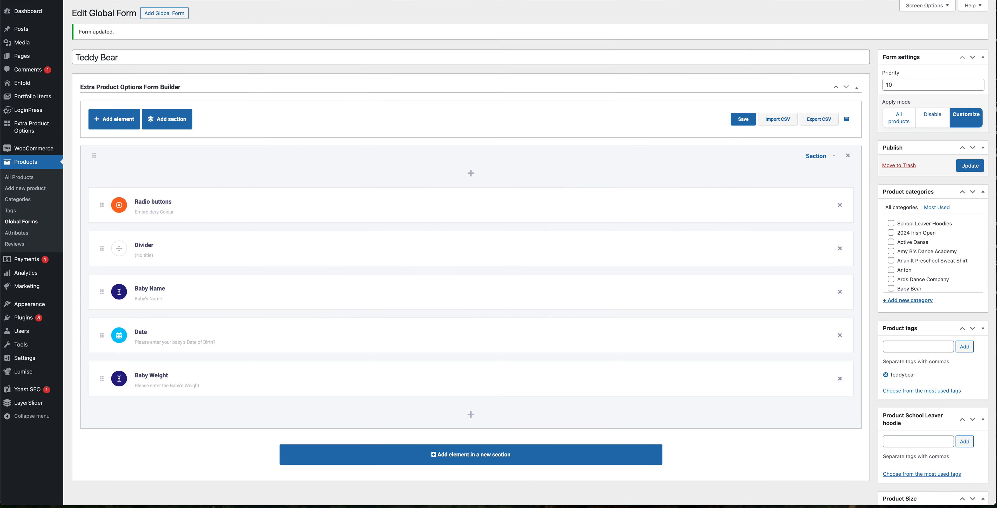
mouse_move(16, 126)
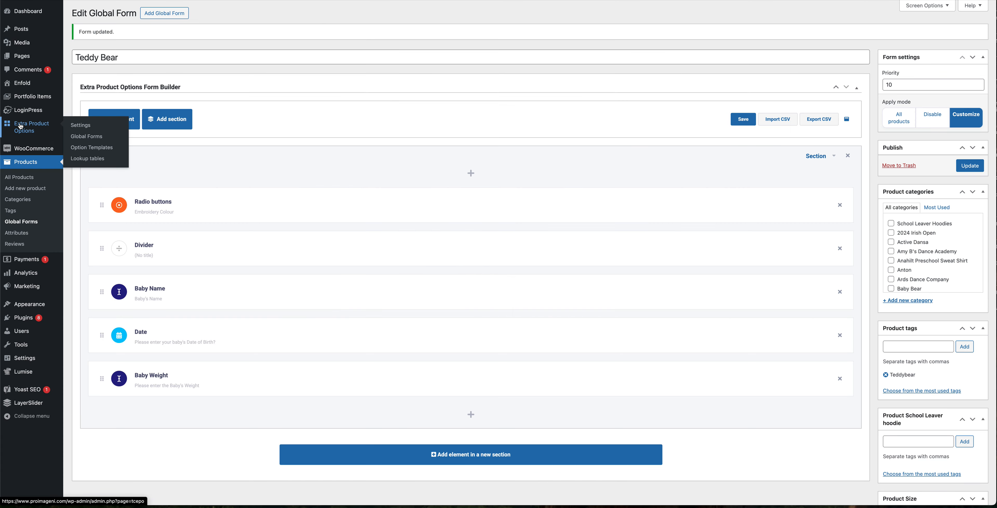
click(85, 137)
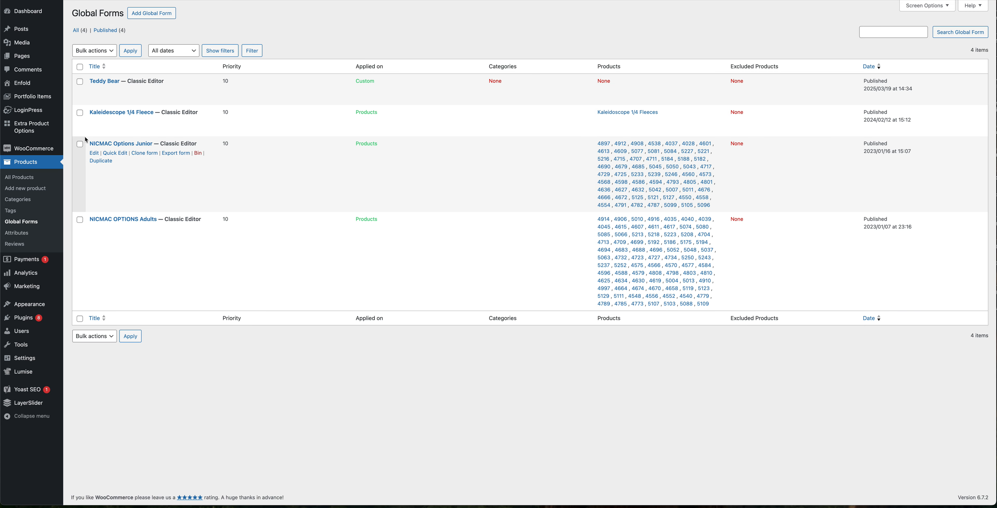